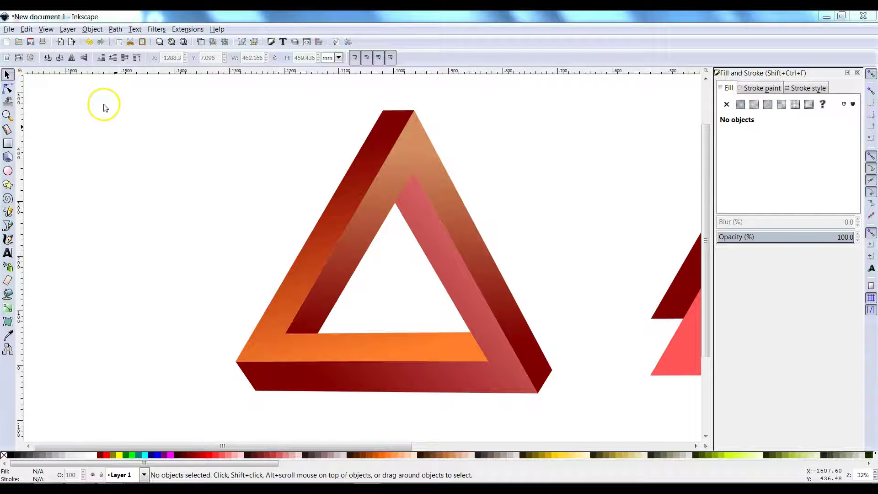
Create a new document with a landscape US Letter page and inches as display units
click(9, 29)
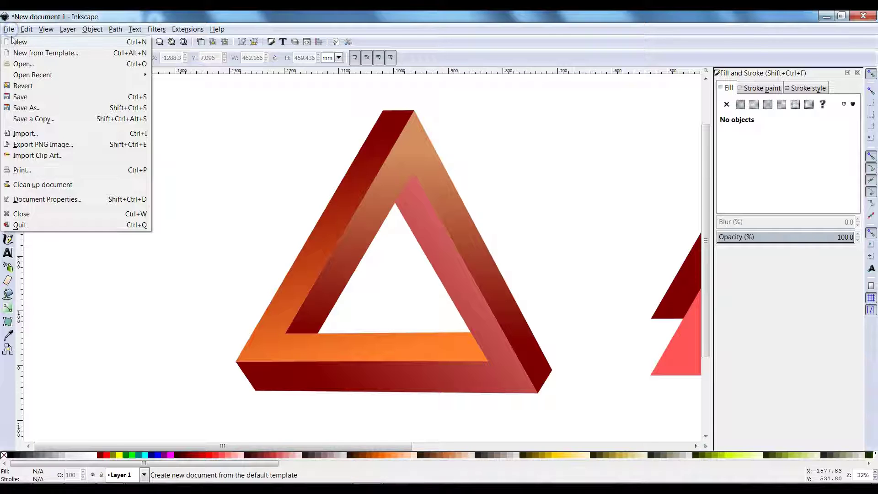
click(19, 44)
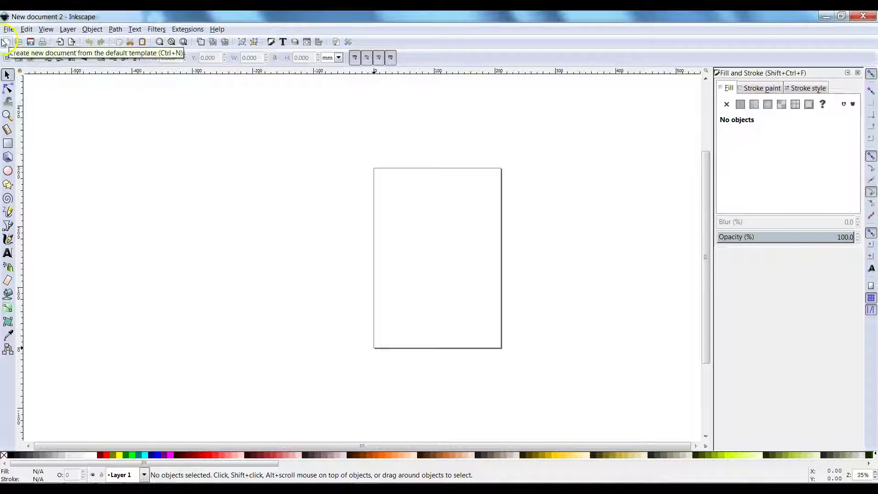
click(10, 31)
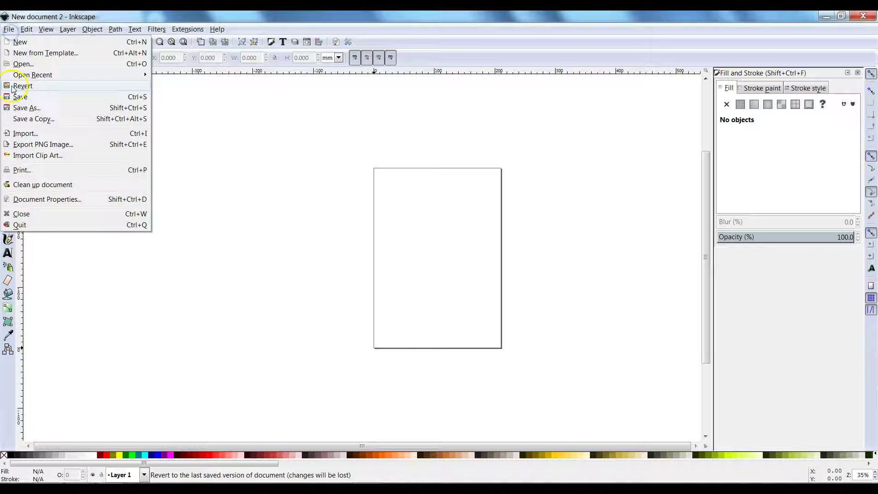
click(37, 204)
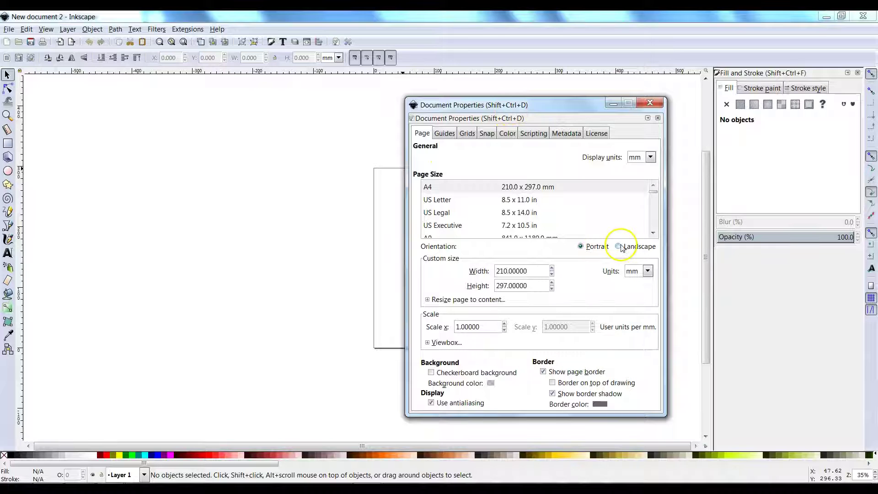
click(619, 246)
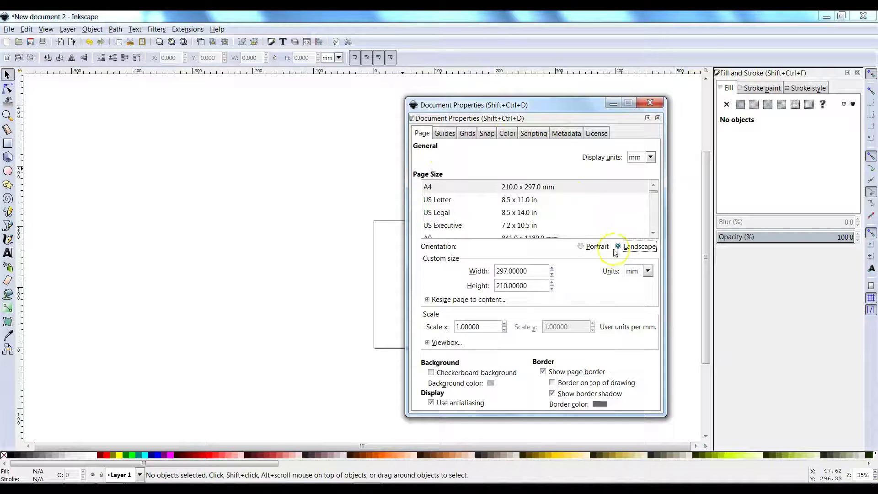
click(506, 203)
click(650, 157)
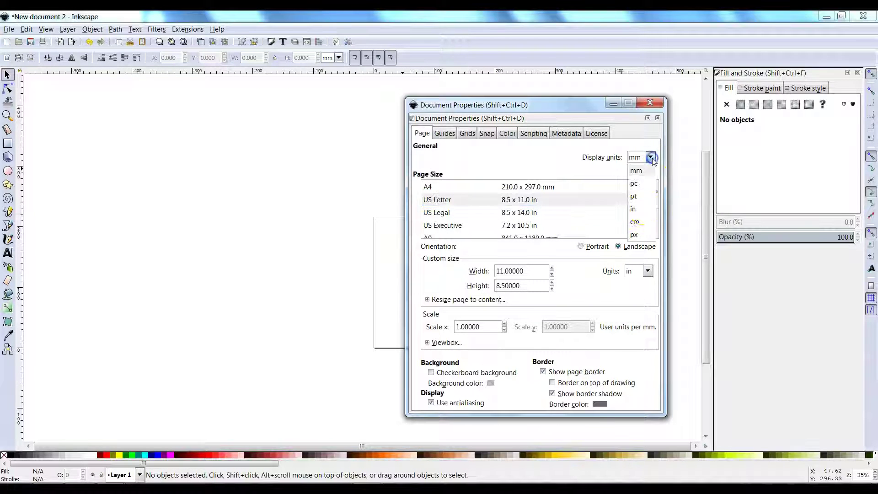
click(642, 215)
click(644, 103)
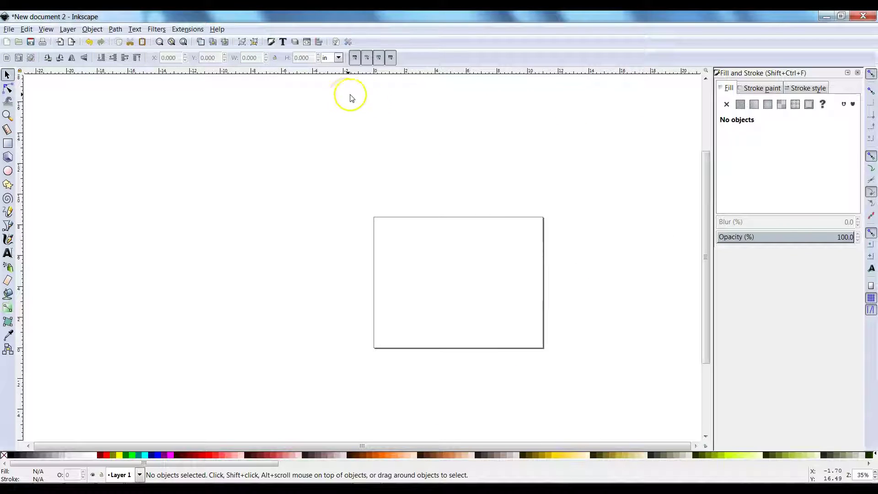
Restore the default view layout and fit the whole page in the window
click(46, 29)
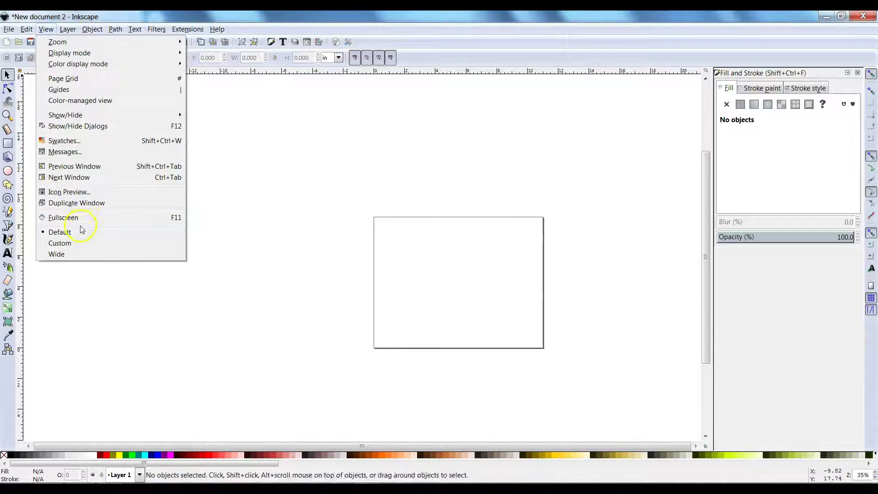
click(60, 232)
click(157, 30)
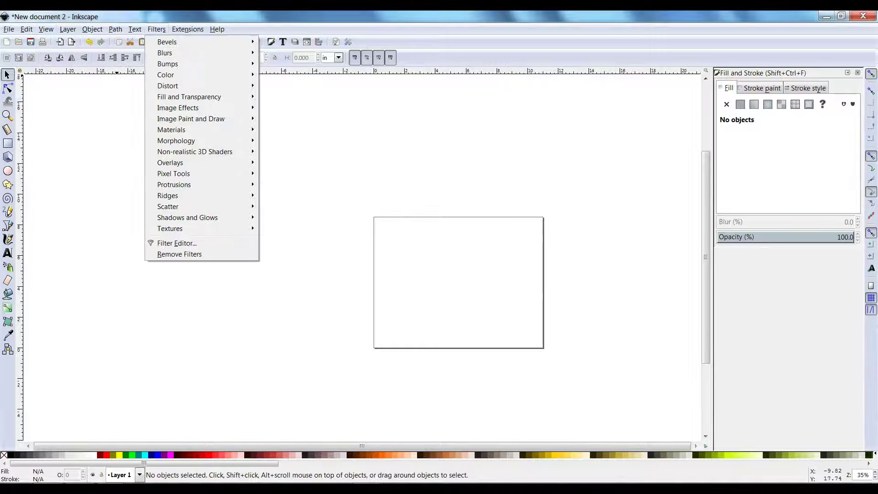
click(156, 30)
click(183, 42)
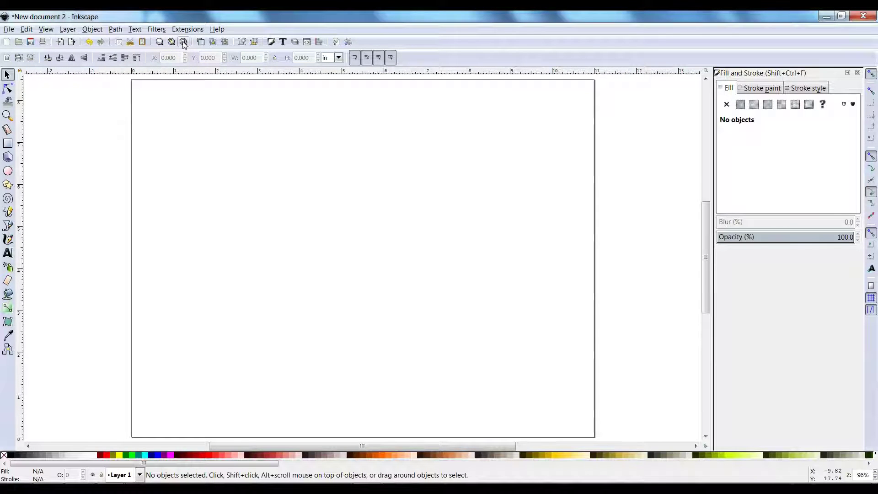
Review the finished impossible-triangle example document, then return to the new document
key(alt+Tab)
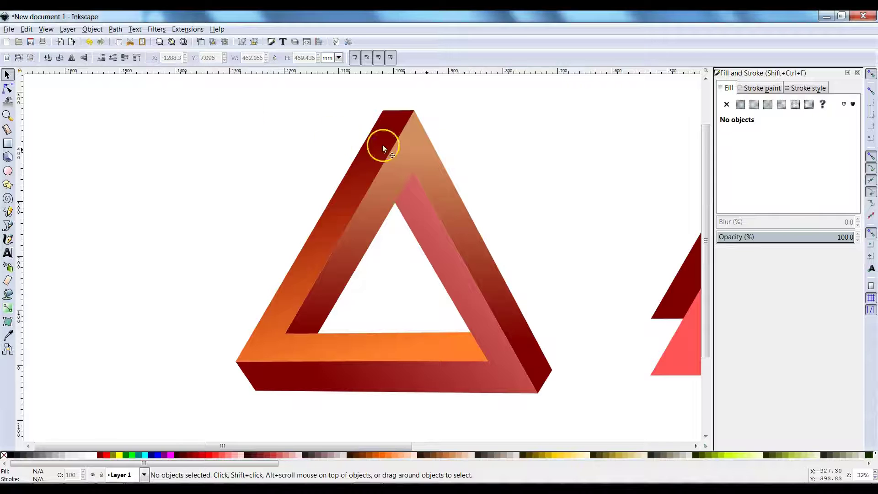
scroll(471, 163, down, 1)
drag(520, 161, 227, 162)
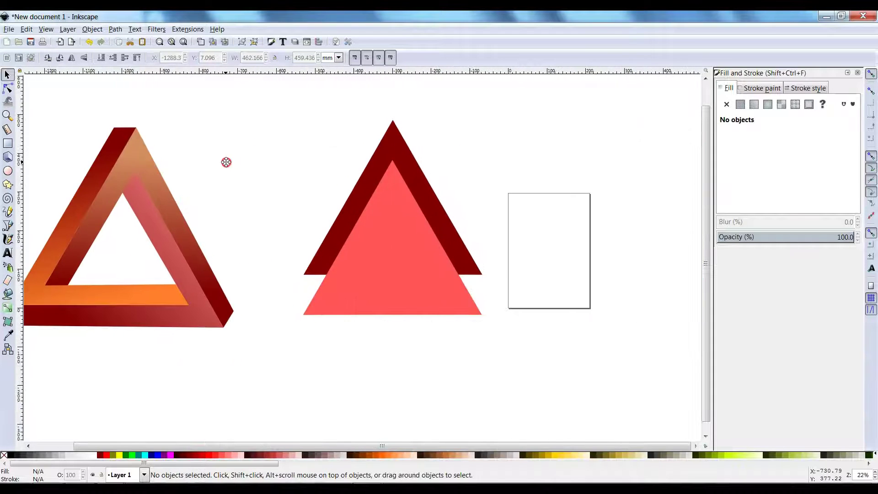
click(402, 212)
key(alt+Tab)
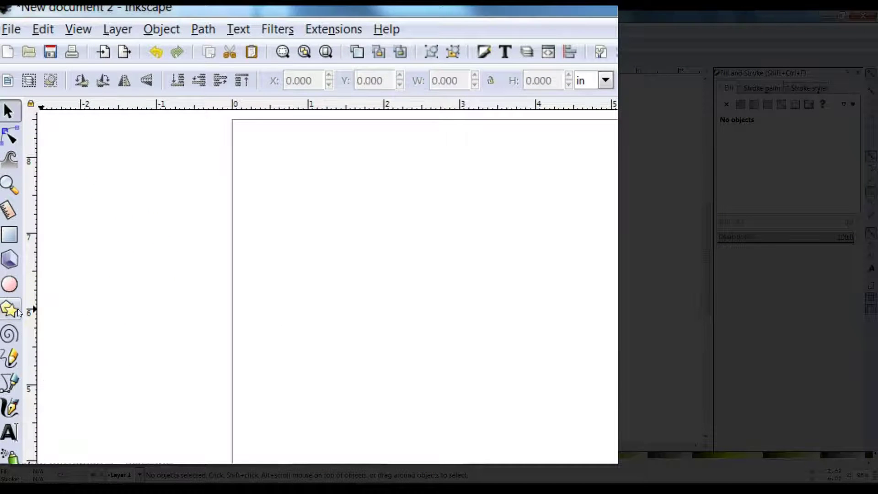
Draw an upright tan 3-corner star-tool triangle with spoke ratio 0.490
click(14, 310)
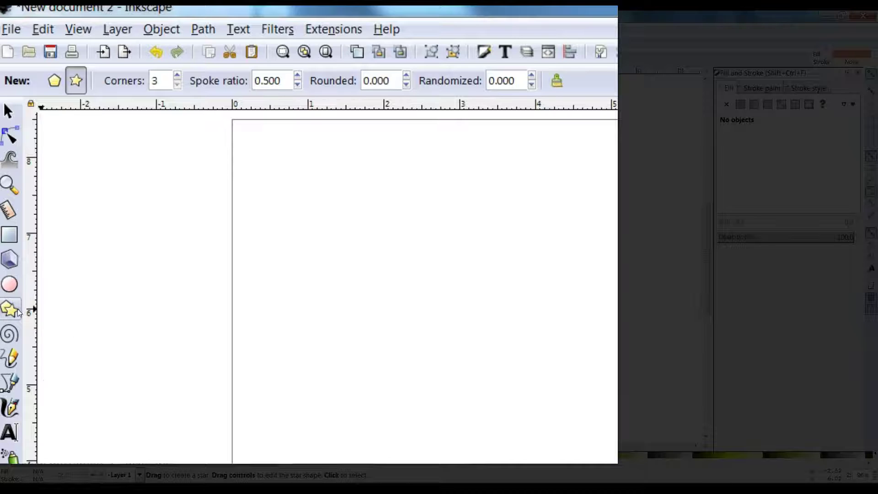
mouse_move(499, 314)
mouse_down()
mouse_move(531, 353)
mouse_move(345, 259)
mouse_move(355, 413)
mouse_move(392, 235)
mouse_move(391, 246)
mouse_move(370, 221)
mouse_up()
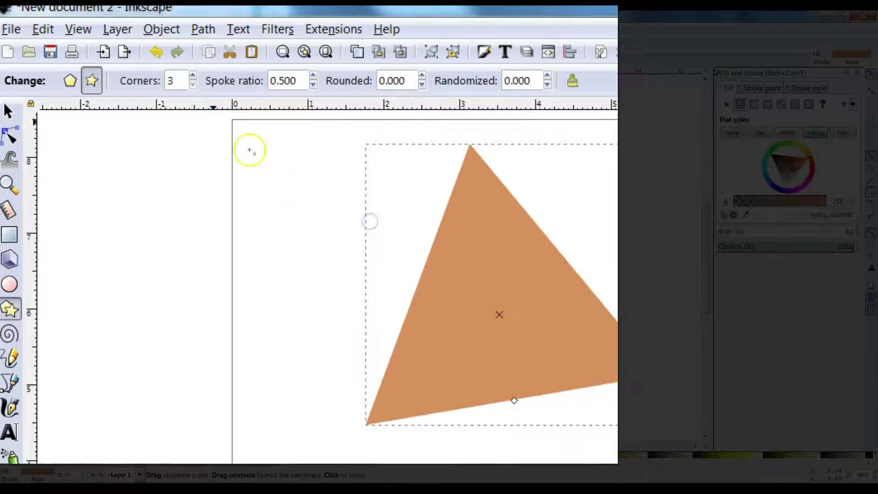
click(197, 72)
click(197, 72)
click(197, 72)
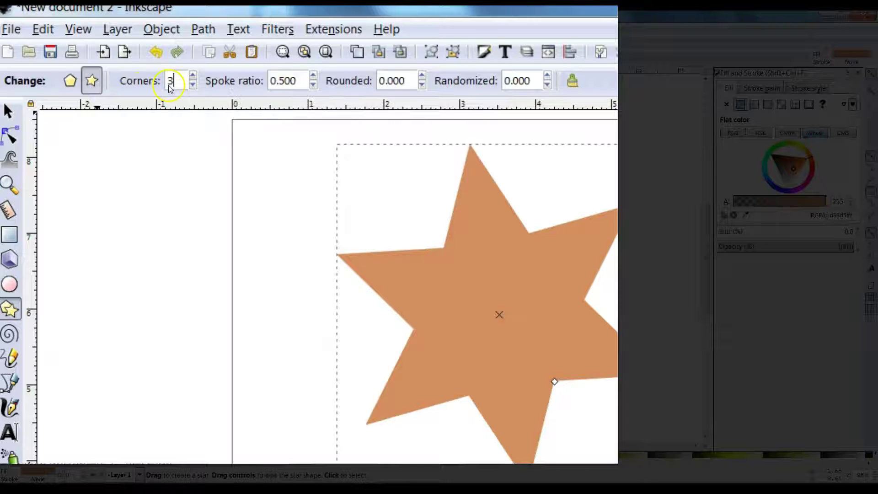
key(Return)
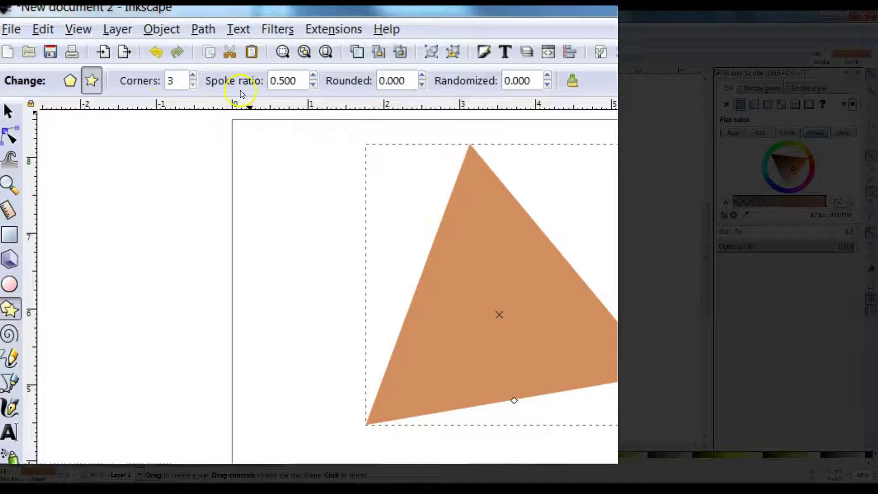
drag(296, 79, 271, 78)
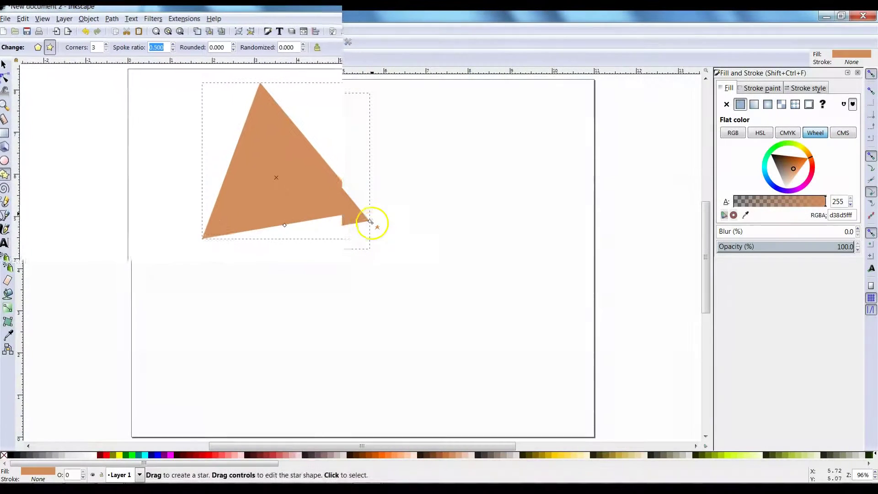
drag(371, 222, 366, 236)
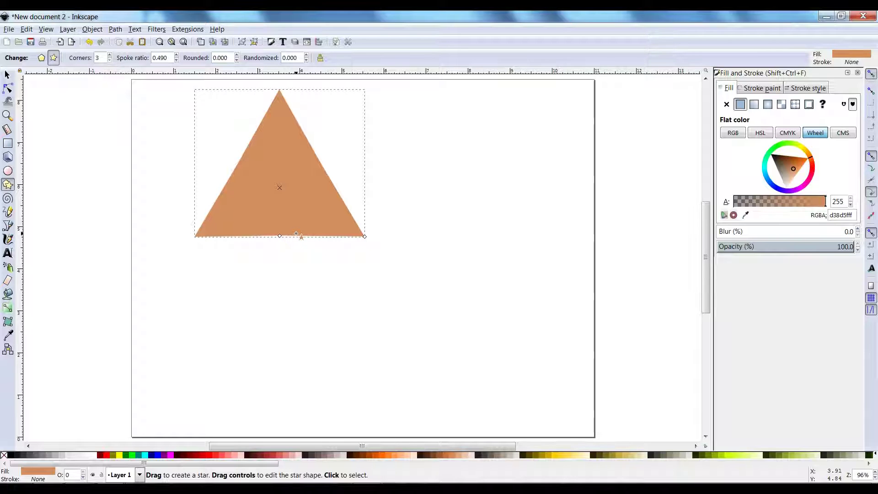
Move the triangle right and down, convert it to a path, and fill it maroon #800000
click(9, 75)
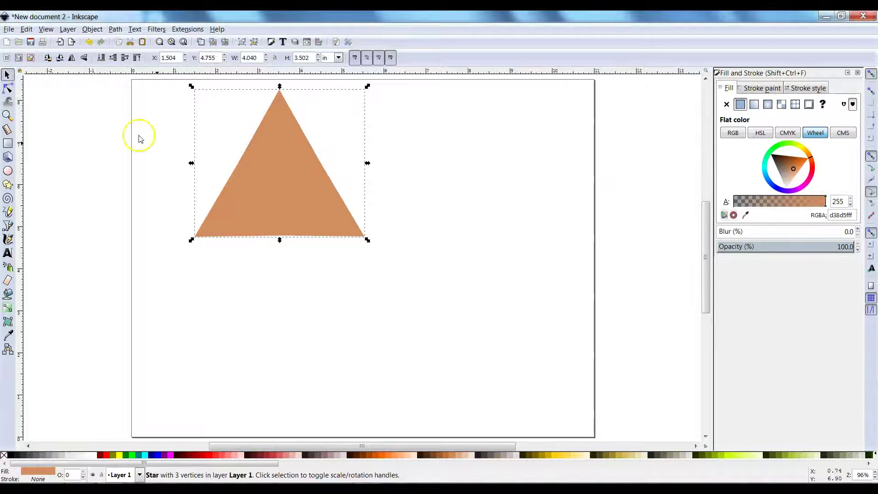
drag(270, 198, 316, 224)
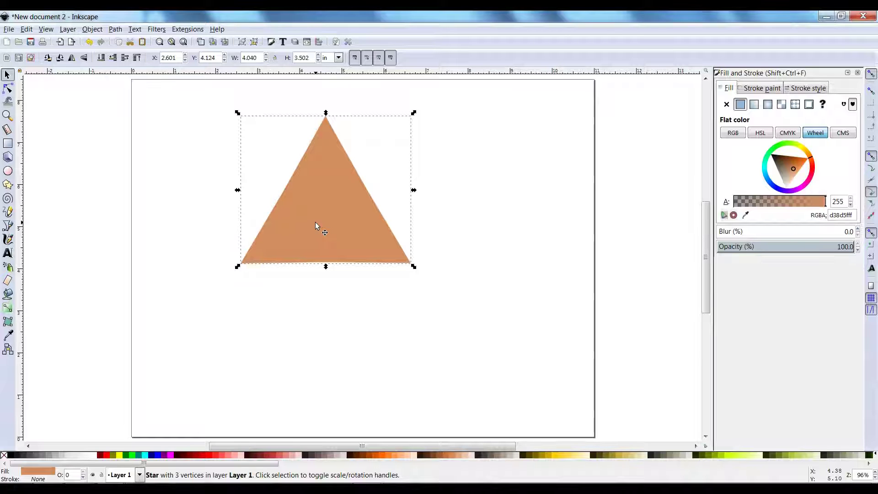
click(120, 31)
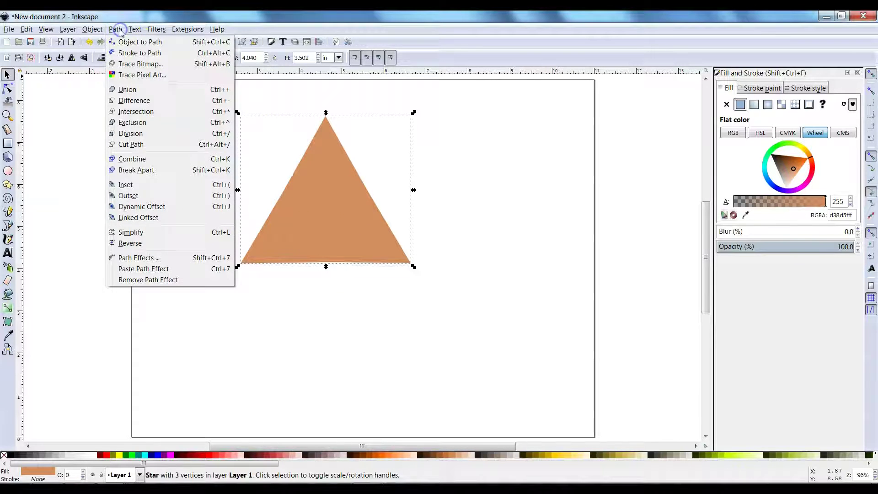
click(127, 43)
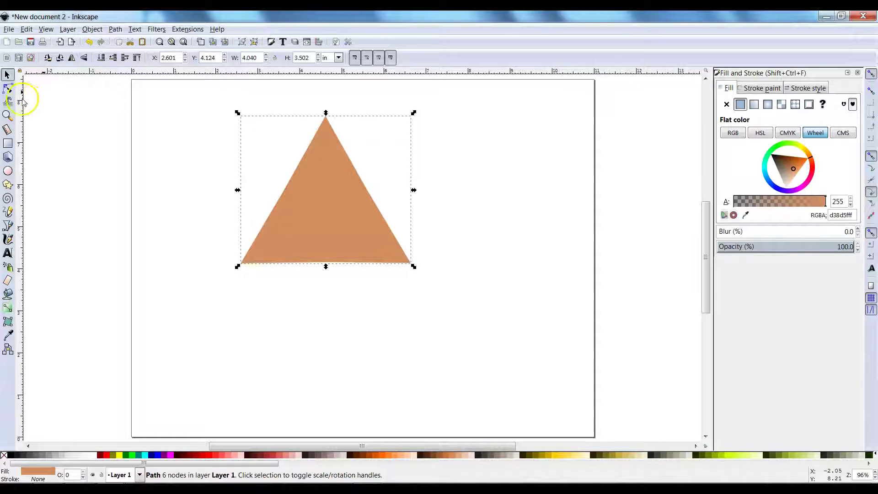
click(101, 455)
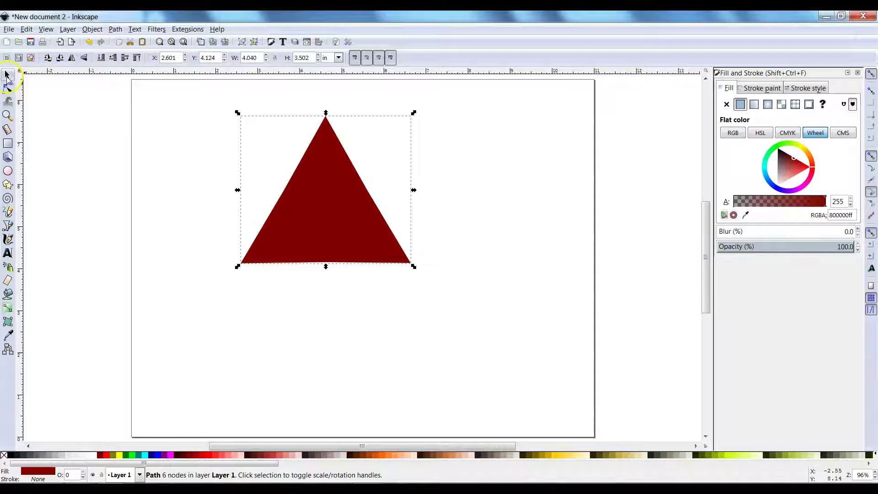
click(7, 90)
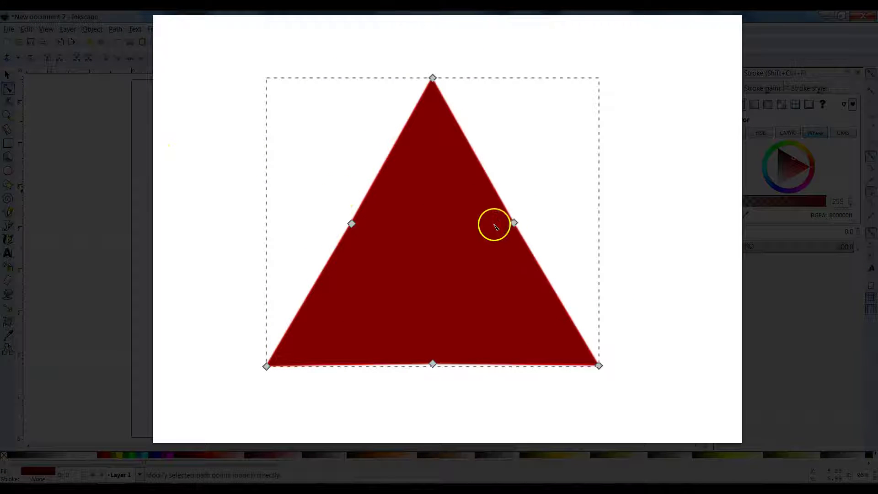
Select all the maroon triangle's nodes and make them sharp corners, leaving a 3-node path
drag(318, 193, 526, 393)
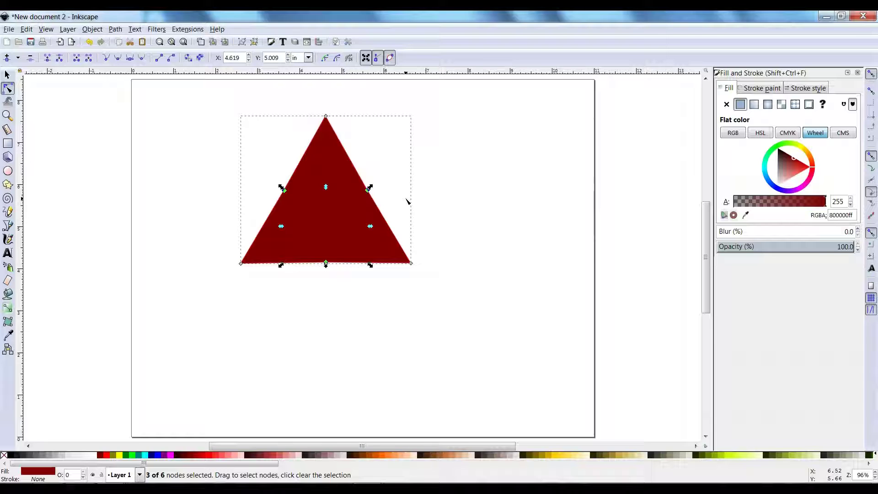
key(Escape)
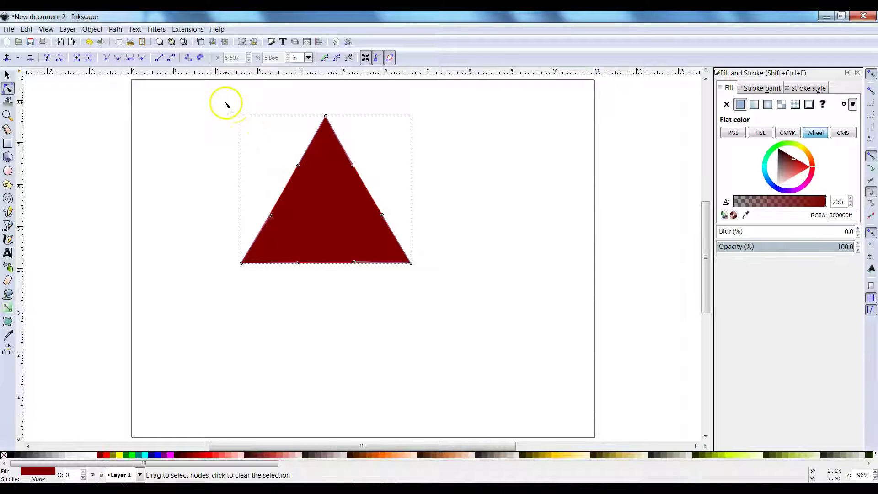
drag(225, 103, 430, 300)
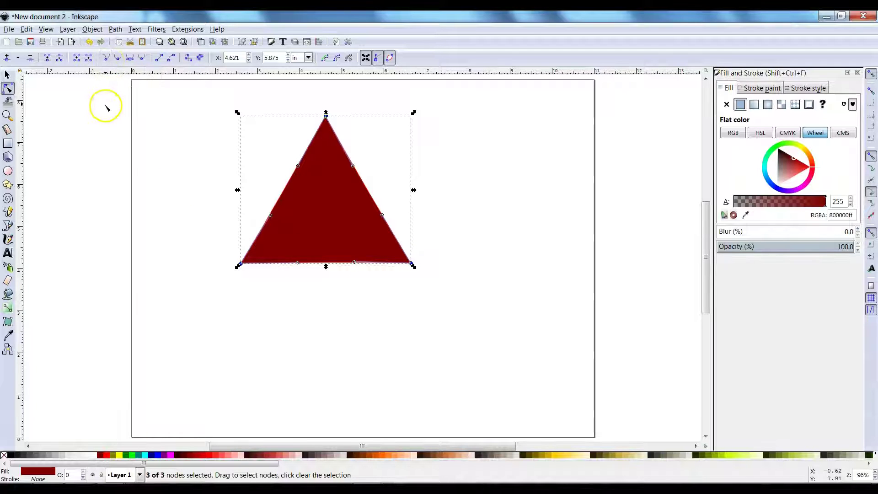
click(104, 61)
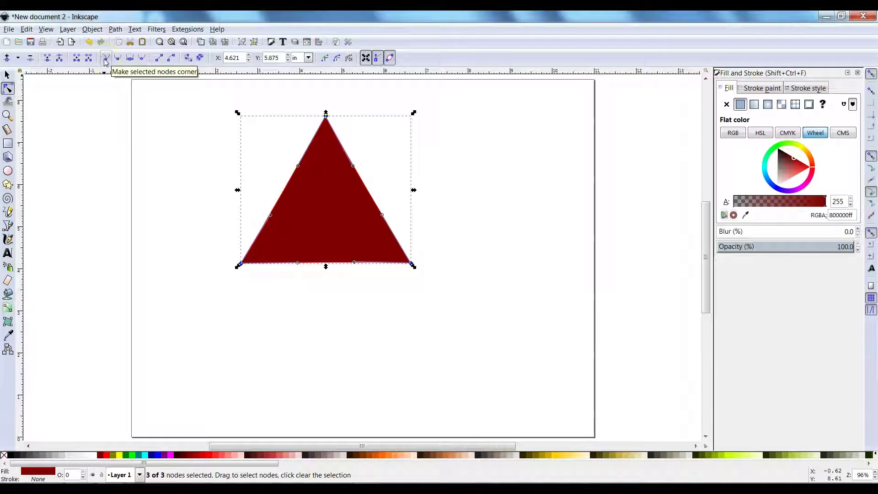
click(105, 59)
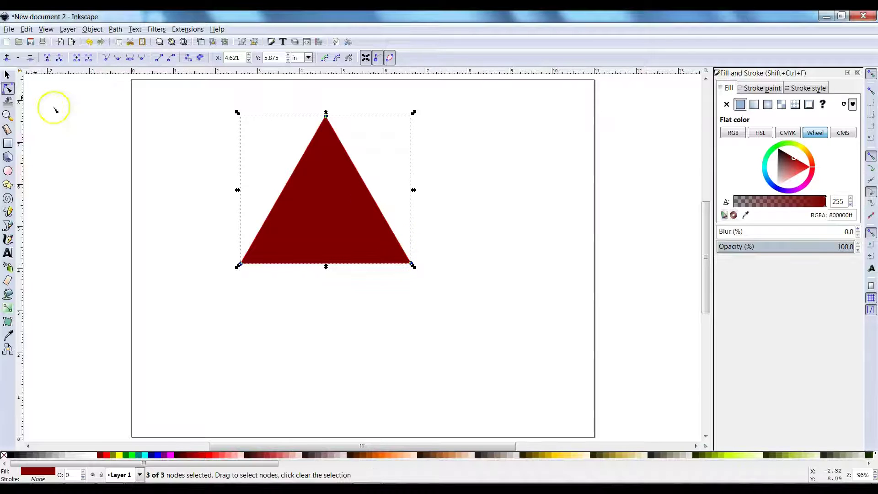
click(8, 75)
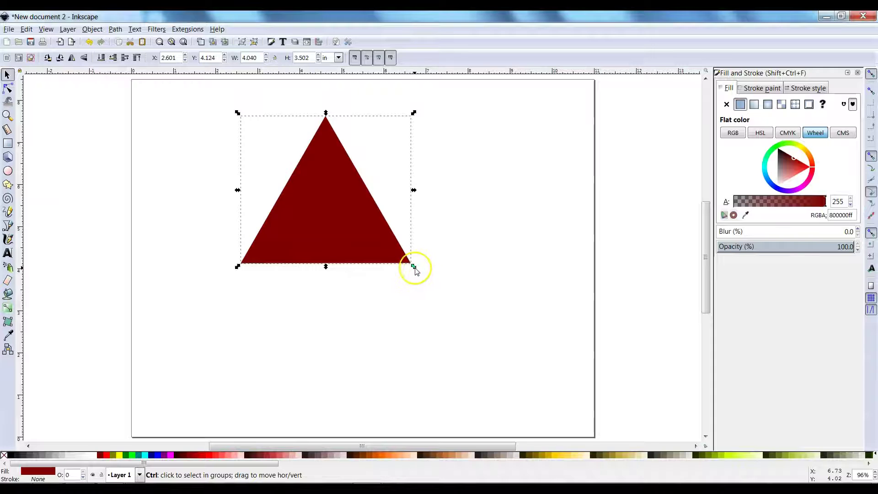
Scale the maroon triangle to about 120%, duplicate it, and drag the copy down
mouse_move(413, 267)
mouse_down()
mouse_move(454, 299)
mouse_move(418, 271)
mouse_move(419, 256)
mouse_up()
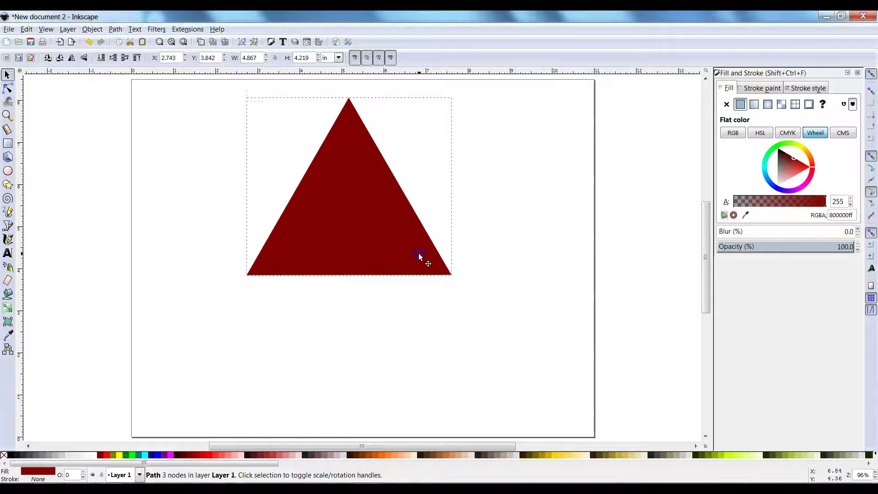
right_click(419, 257)
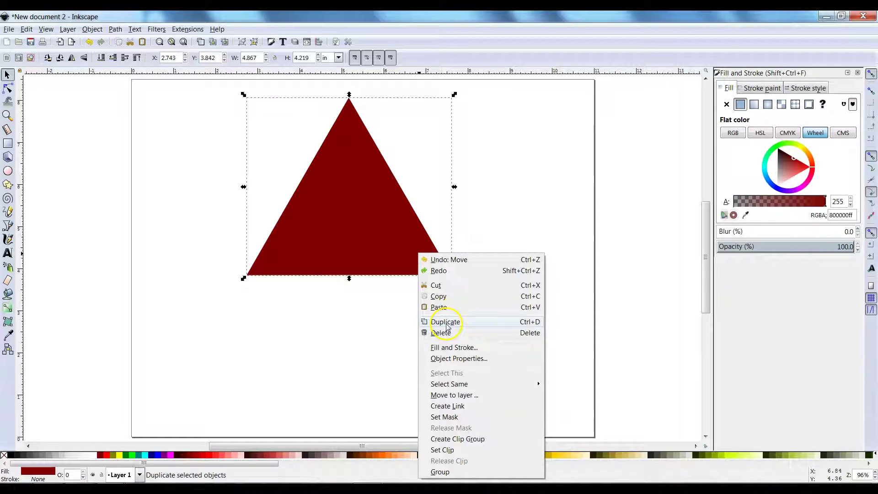
click(524, 323)
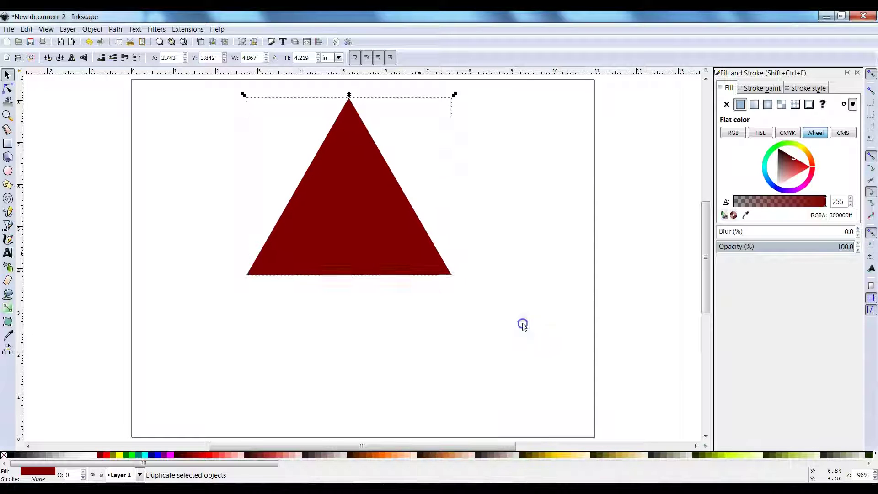
drag(376, 237, 380, 305)
Colour the copy pink #ff8080 and place it left of the maroon triangle, base corners touching
click(256, 455)
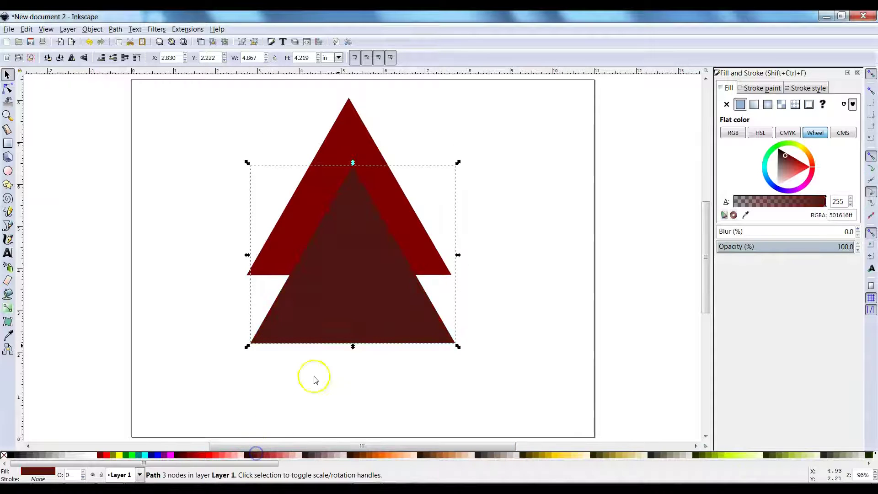
click(229, 455)
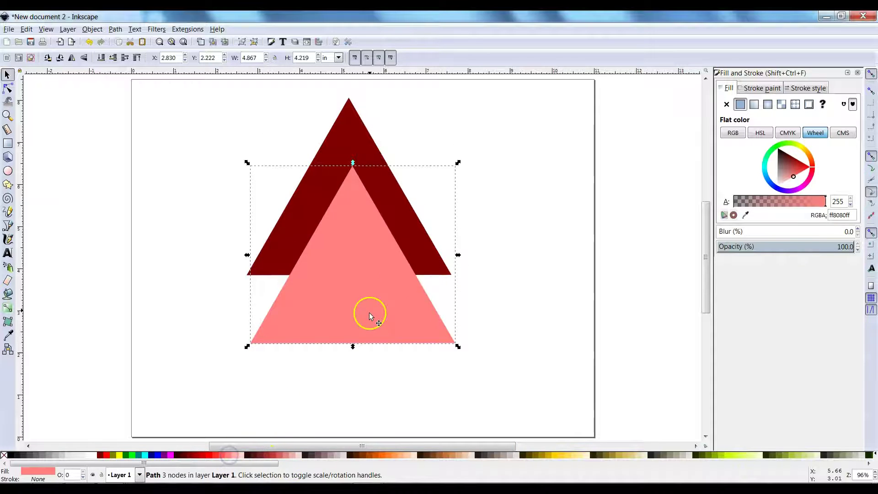
drag(369, 314, 211, 270)
click(519, 215)
drag(331, 261, 398, 270)
drag(178, 261, 218, 264)
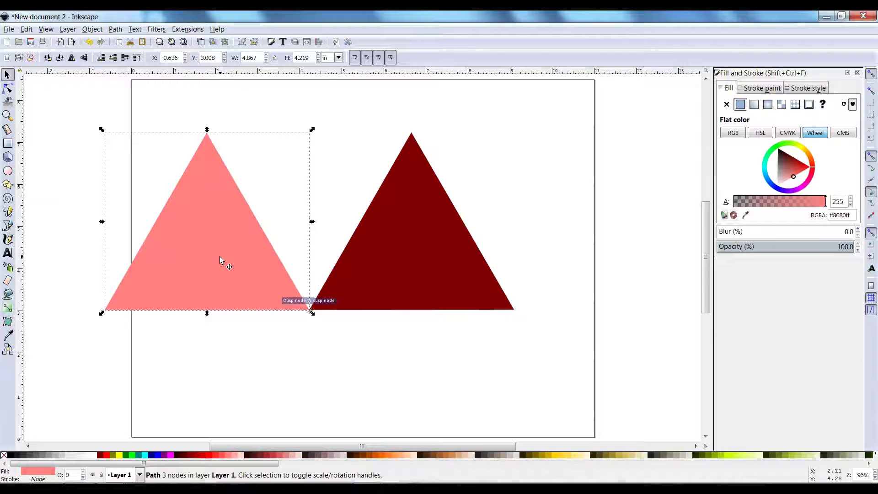
click(334, 156)
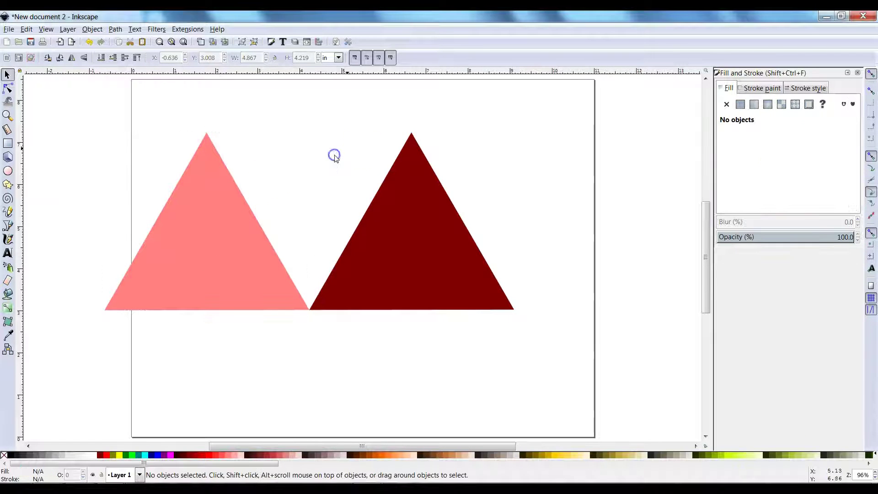
Open Align and Distribute with alignment relative to the Page
click(396, 228)
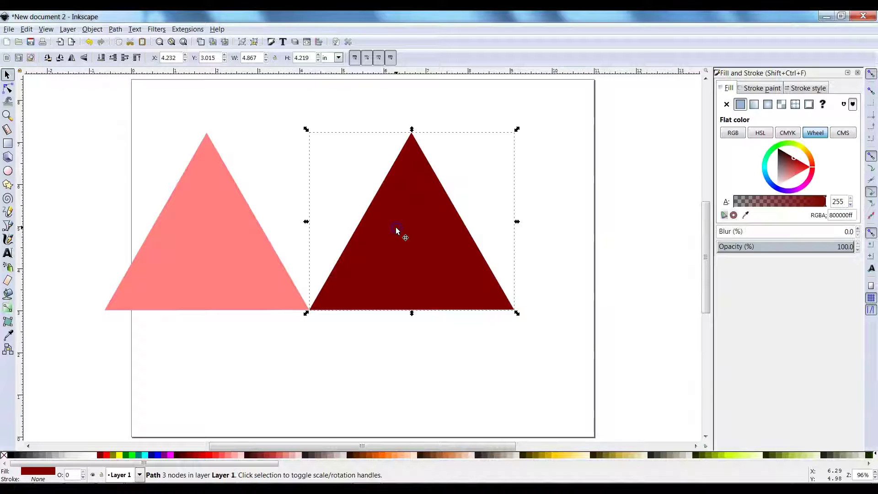
click(308, 176)
click(378, 239)
click(407, 104)
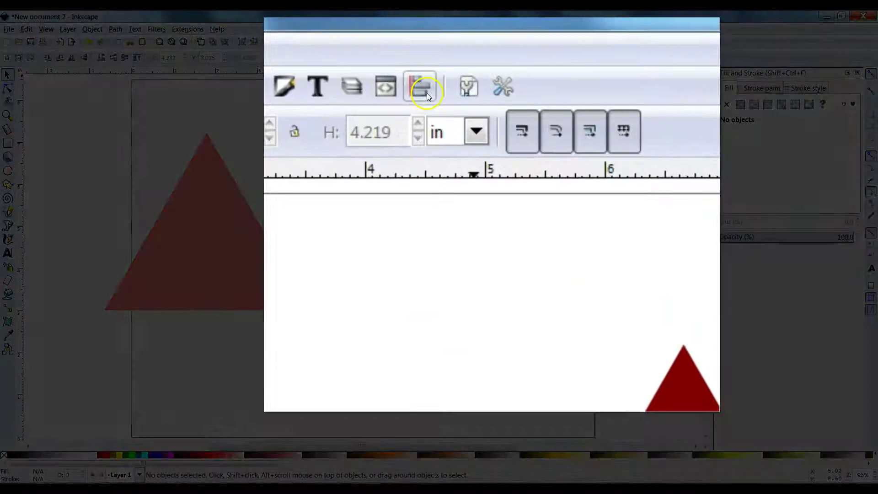
click(430, 94)
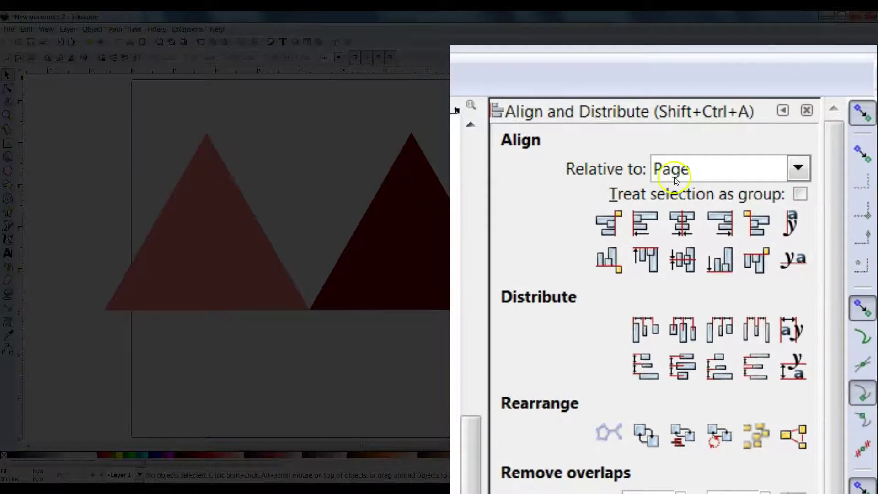
click(712, 178)
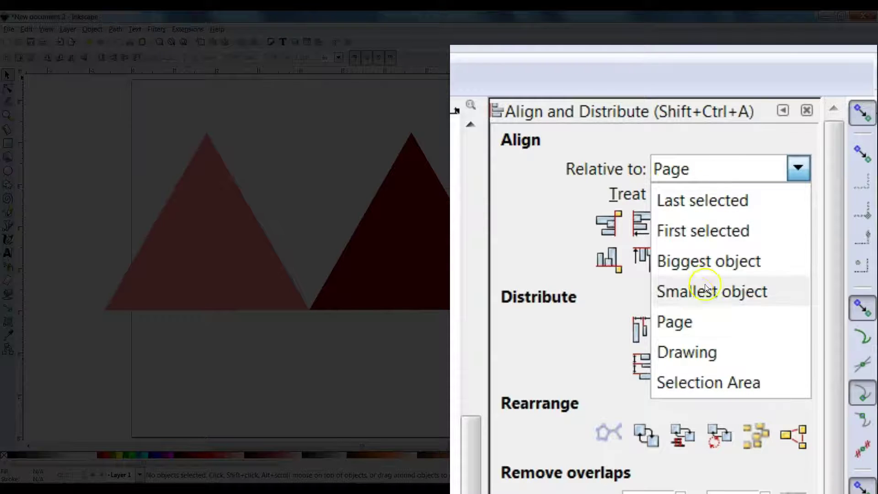
click(689, 320)
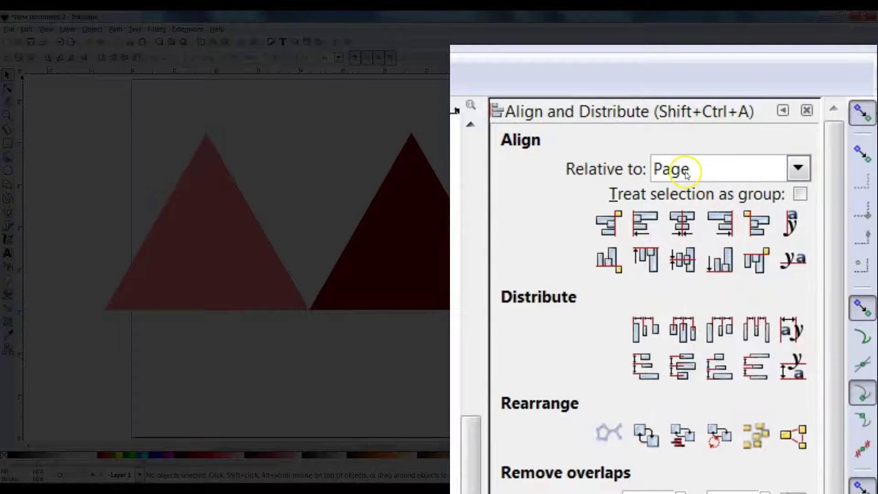
Centre the maroon and pink triangles on both the page's vertical and horizontal axes
click(443, 205)
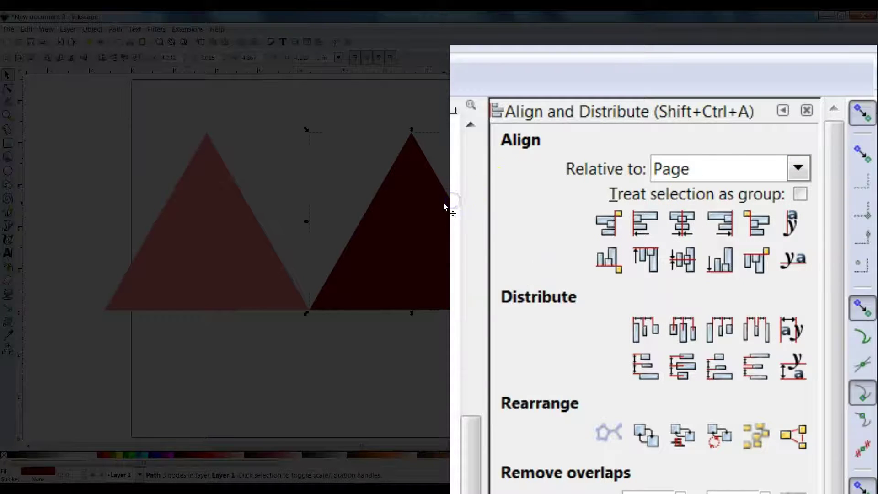
click(690, 235)
click(688, 233)
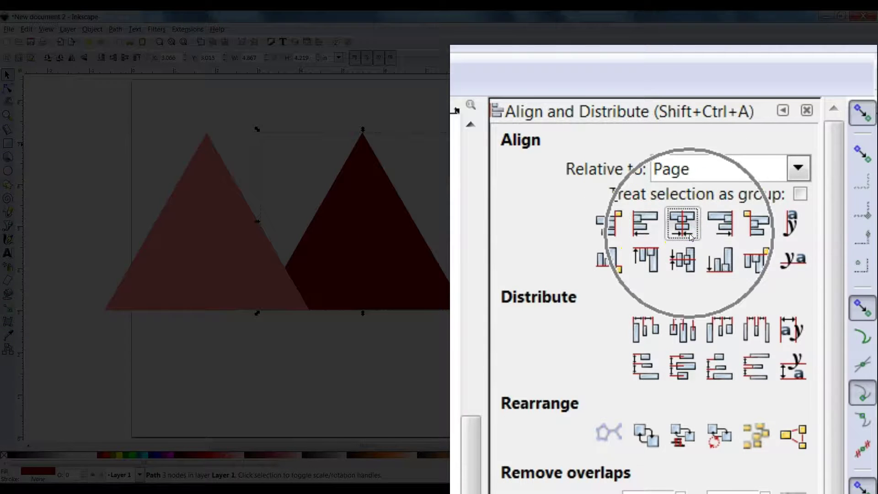
click(688, 259)
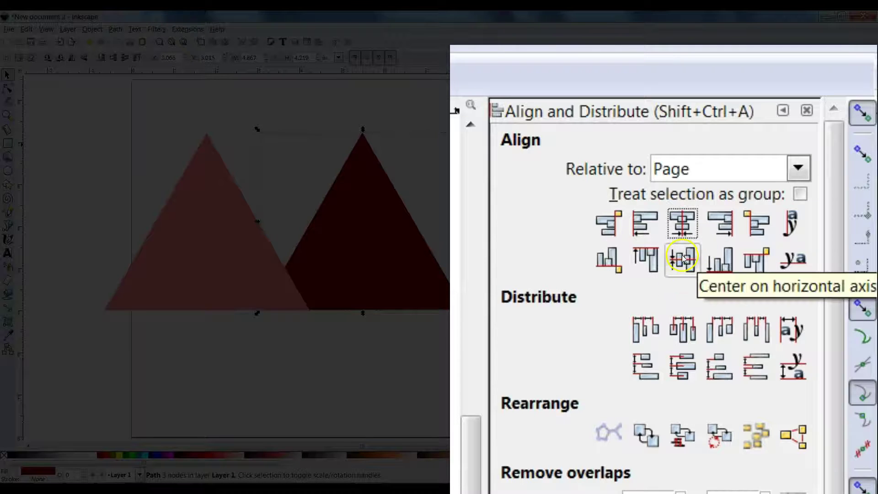
click(681, 258)
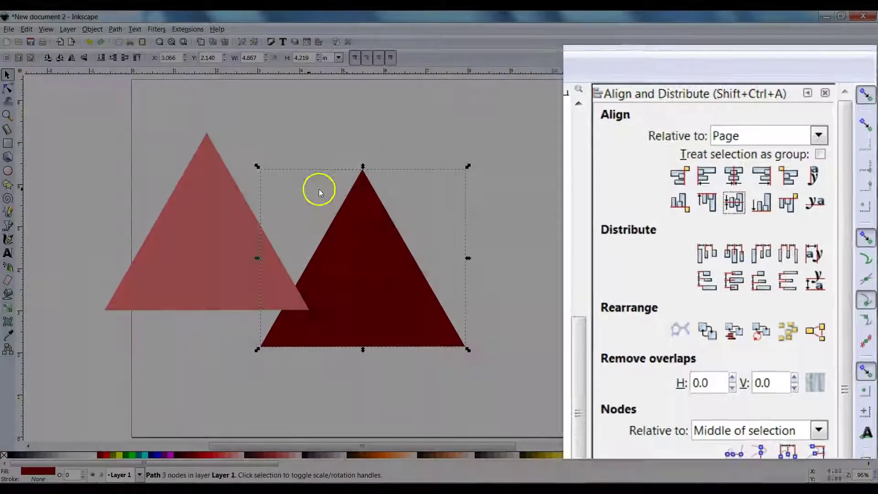
click(229, 193)
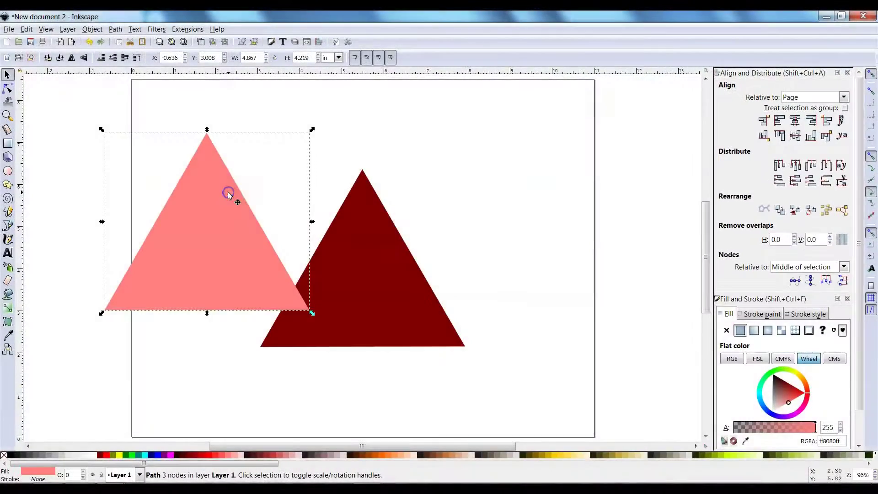
click(795, 121)
click(796, 136)
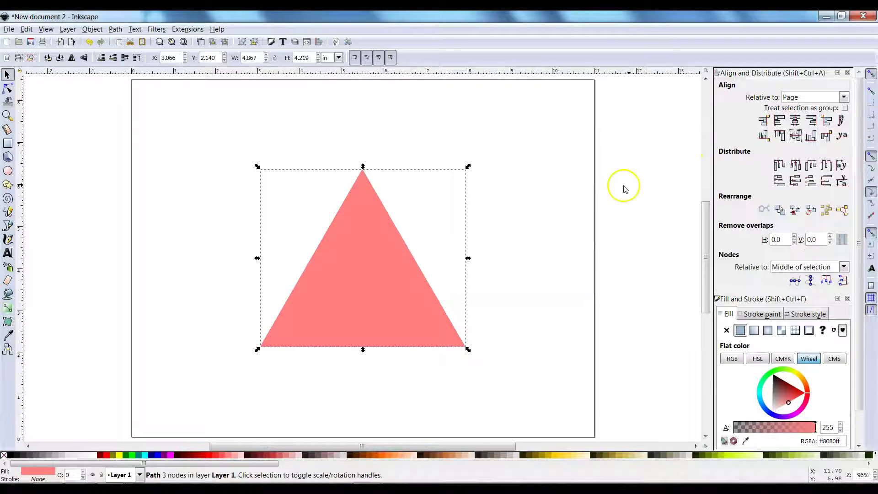
click(519, 217)
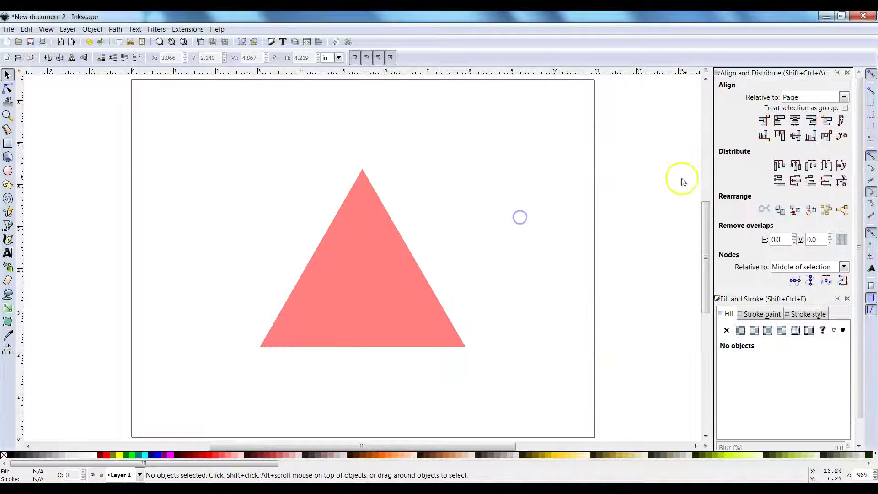
Close the Align and Fill and Stroke panels and nudge the pink triangle down three steps
click(847, 73)
click(855, 73)
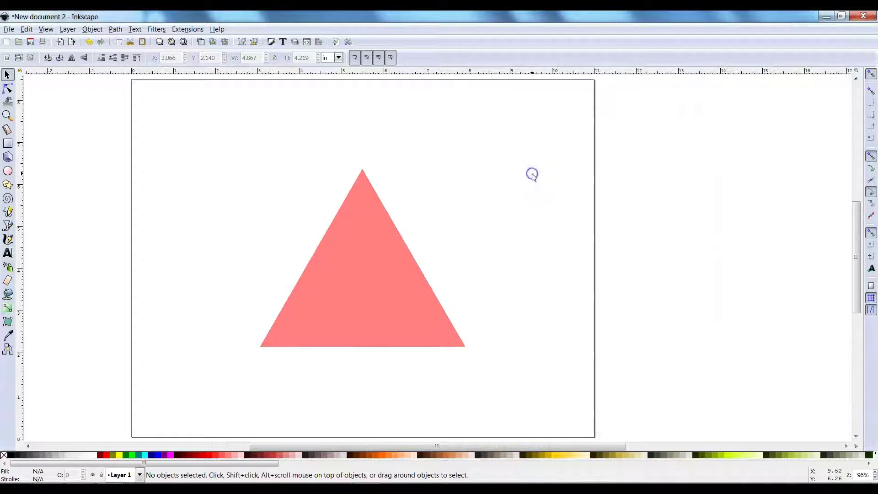
click(375, 271)
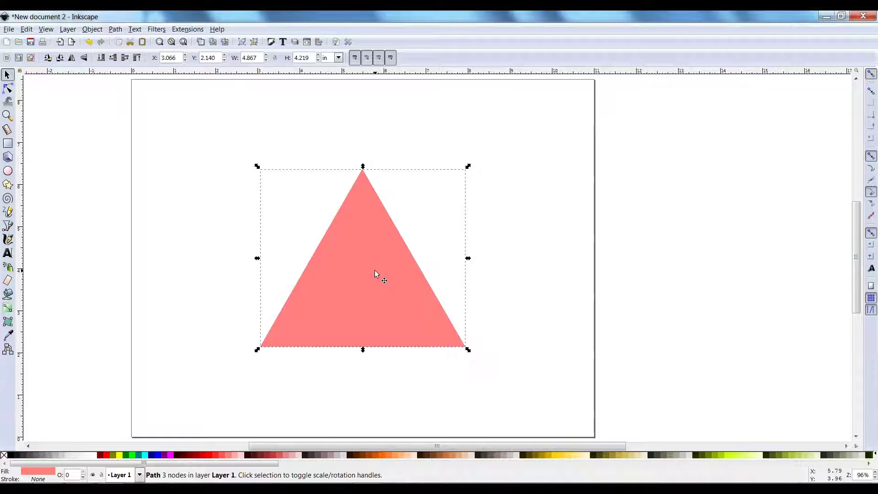
key(Down)
key(Down)
key(Down)
key(Down)
key(Down)
key(Down)
key(Down)
key(Down)
key(Down)
key(Down)
key(Down)
key(Down)
key(Down)
key(Down)
key(Down)
key(Down)
key(Down)
key(Down)
key(Down)
key(Down)
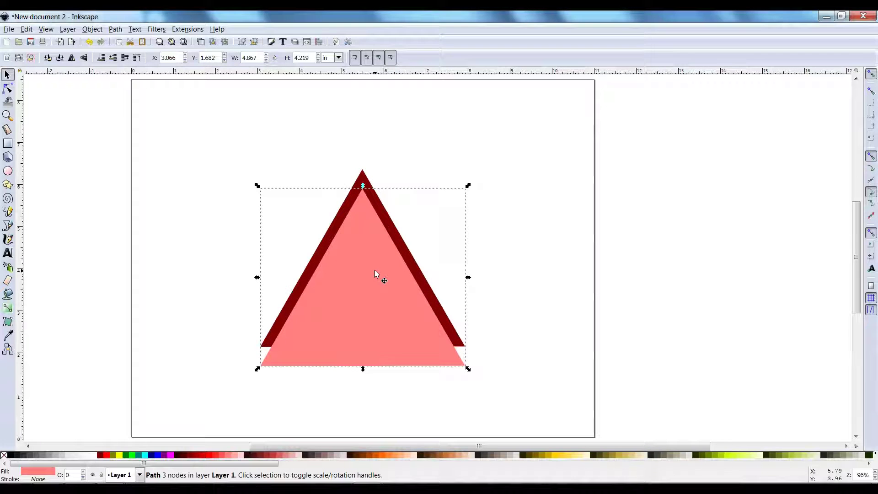
key(Down)
key(Down)
key(Down)
key(Down)
key(Down)
key(Down)
key(Down)
key(Down)
key(Down)
key(Down)
key(Down)
key(Down)
key(Down)
key(Down)
key(Down)
key(Down)
key(Down)
key(Down)
key(Down)
key(Down)
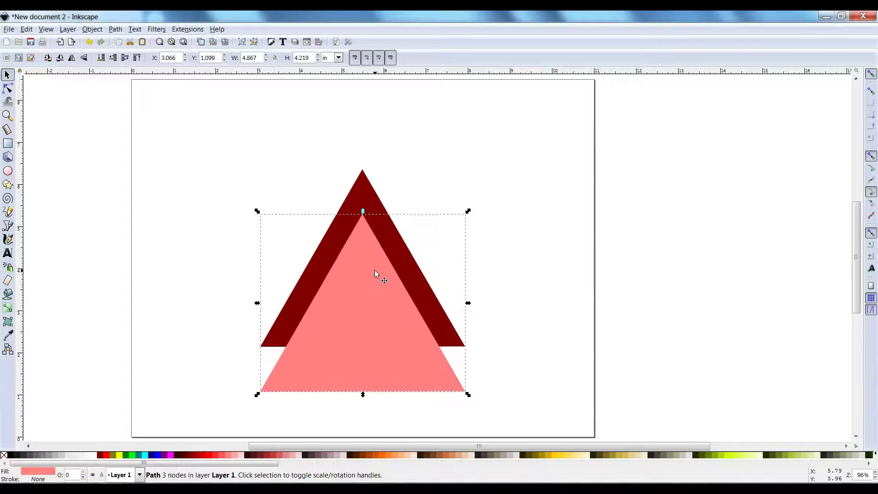
key(Down)
key(Down)
key(Down)
key(Down)
key(Down)
key(Down)
key(Down)
key(Down)
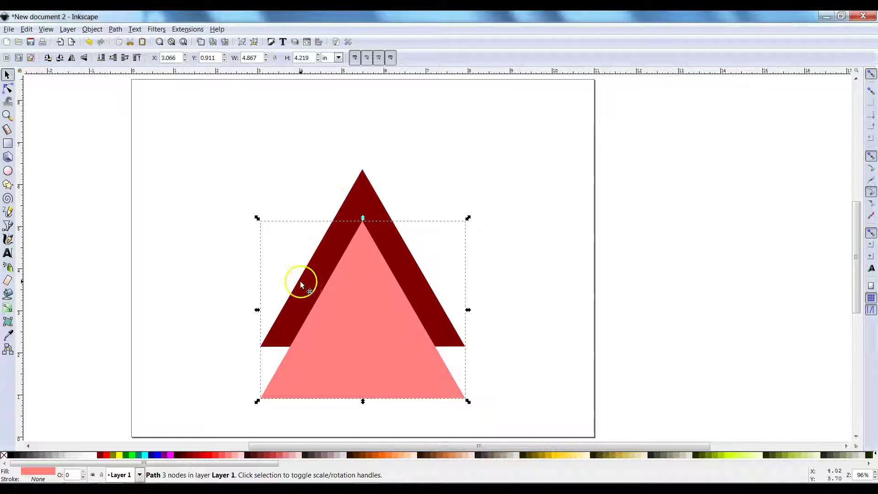
Nudge the pink triangle down once more, leaving a thick maroon band along the top
drag(363, 207, 402, 259)
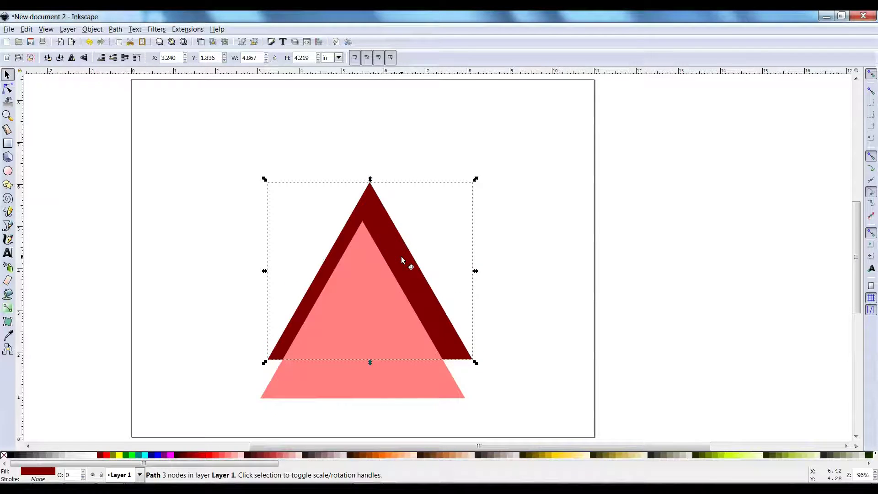
click(90, 44)
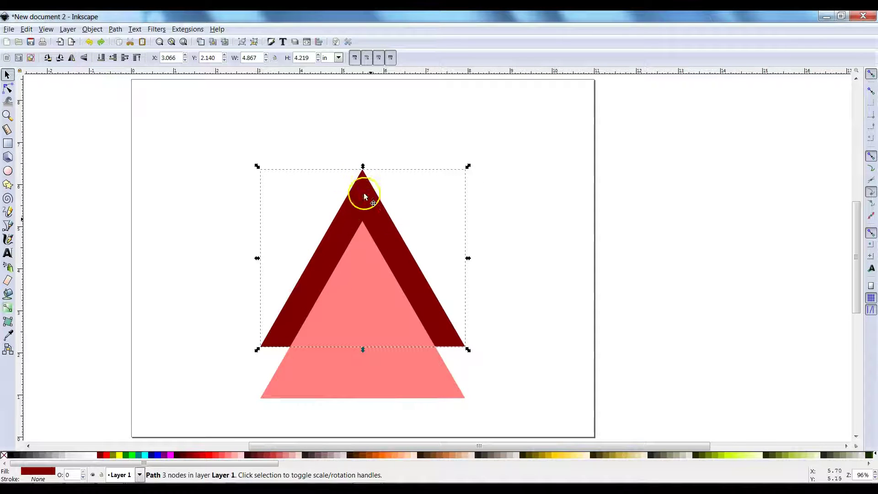
click(361, 305)
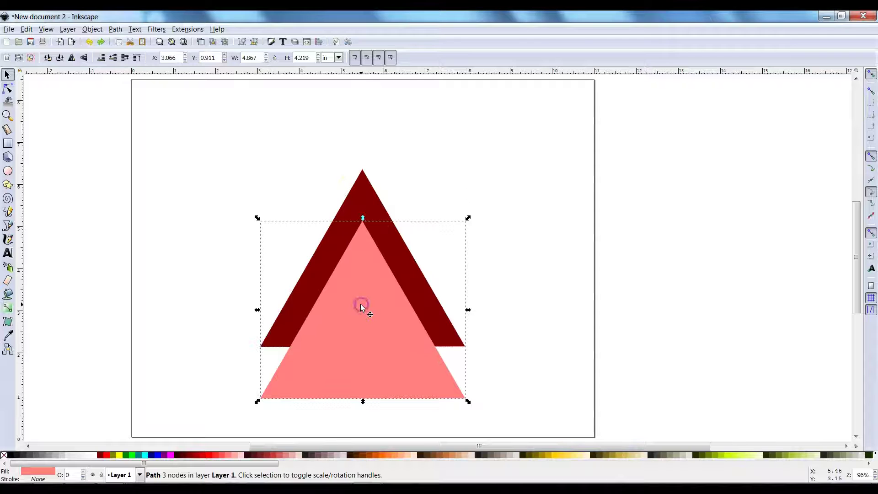
key(Down)
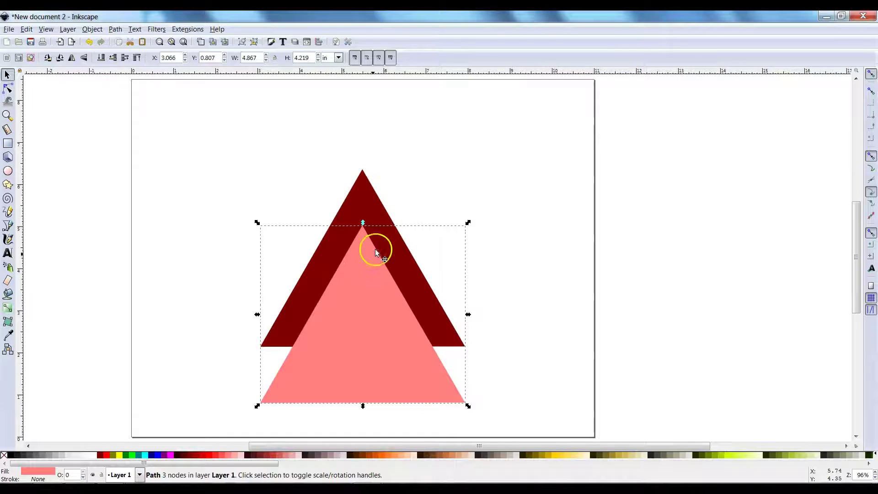
click(415, 204)
click(362, 314)
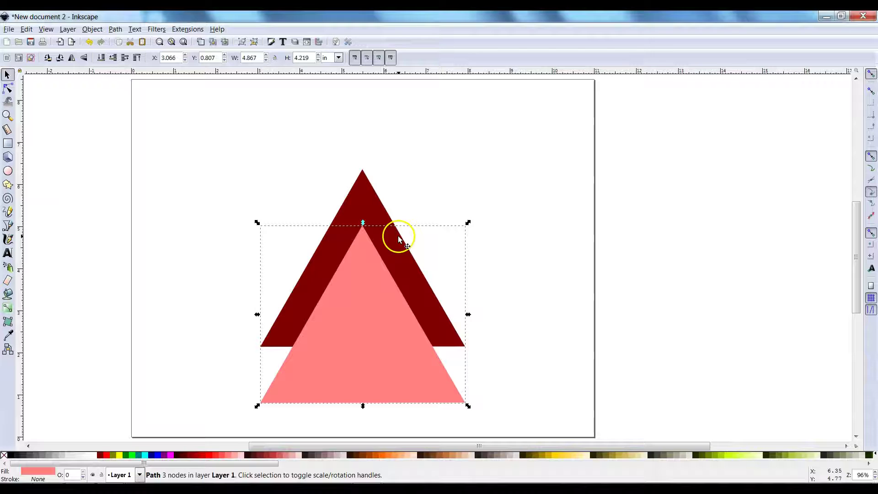
click(413, 238)
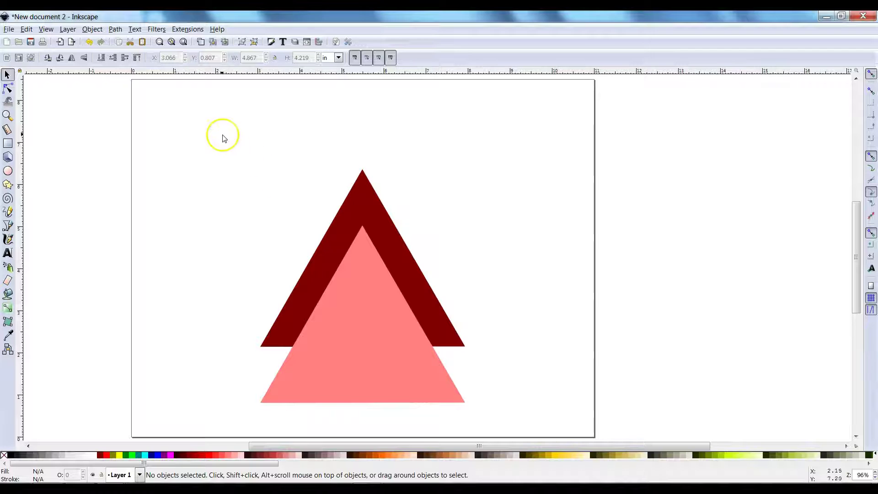
Rubber-band select both the pink and maroon triangles together
drag(222, 135, 479, 405)
click(505, 316)
click(434, 294)
shift+click(366, 318)
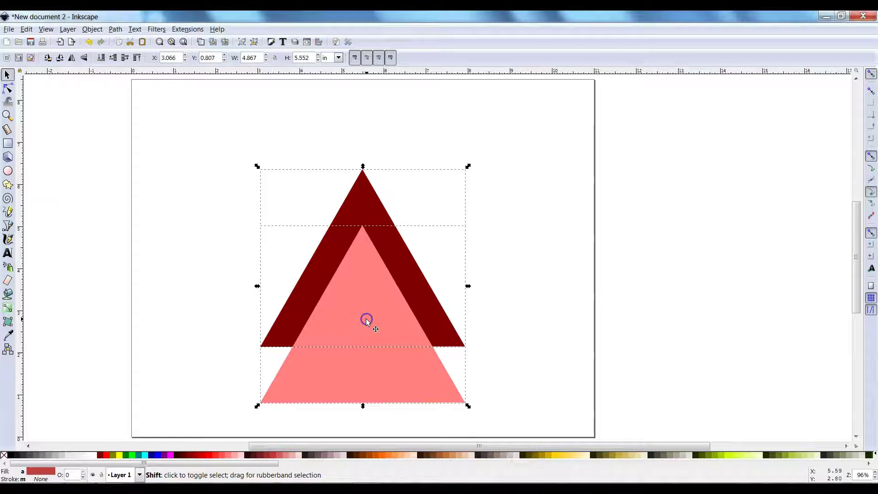
click(499, 270)
drag(197, 128, 505, 429)
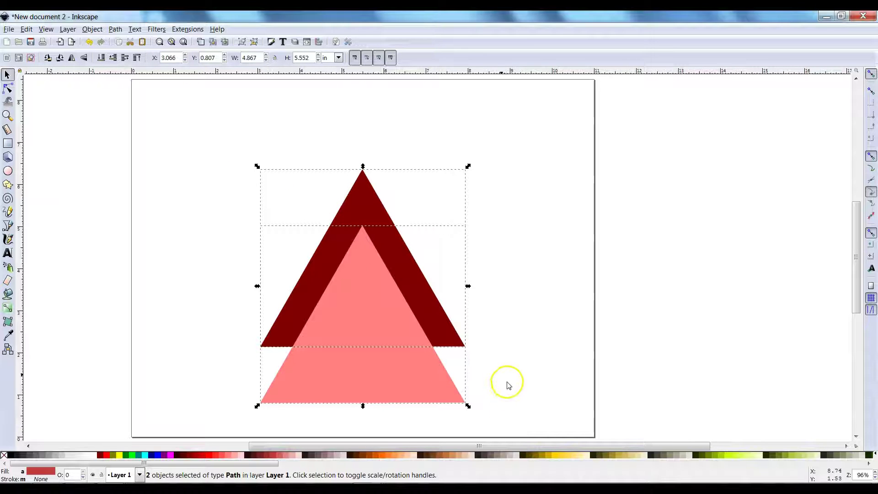
click(94, 29)
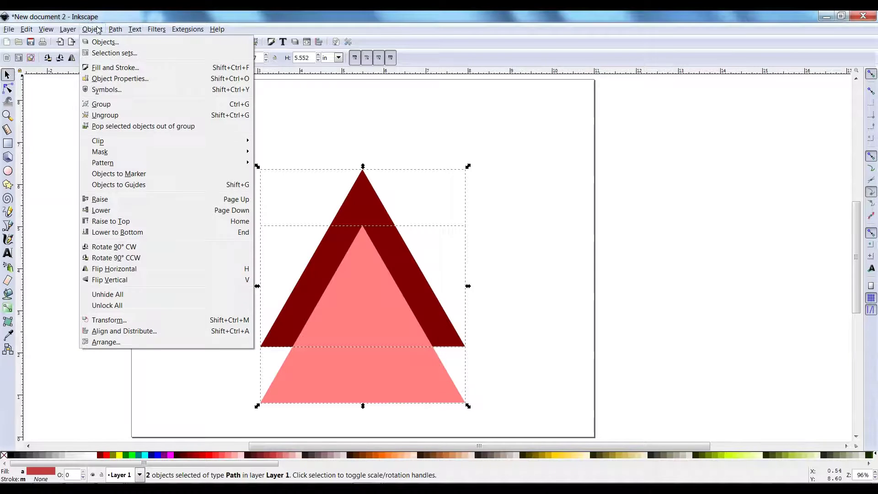
mouse_move(115, 31)
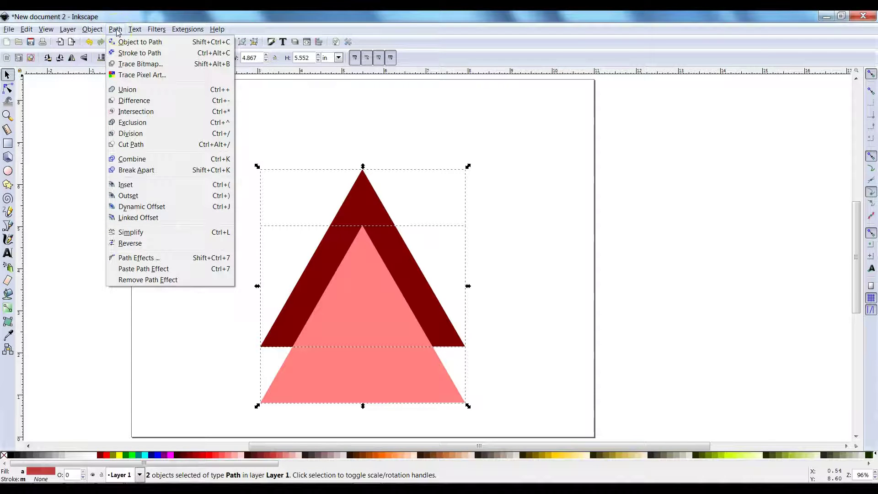
Apply Path > Difference to leave a maroon chevron, then move it higher up the page
click(129, 101)
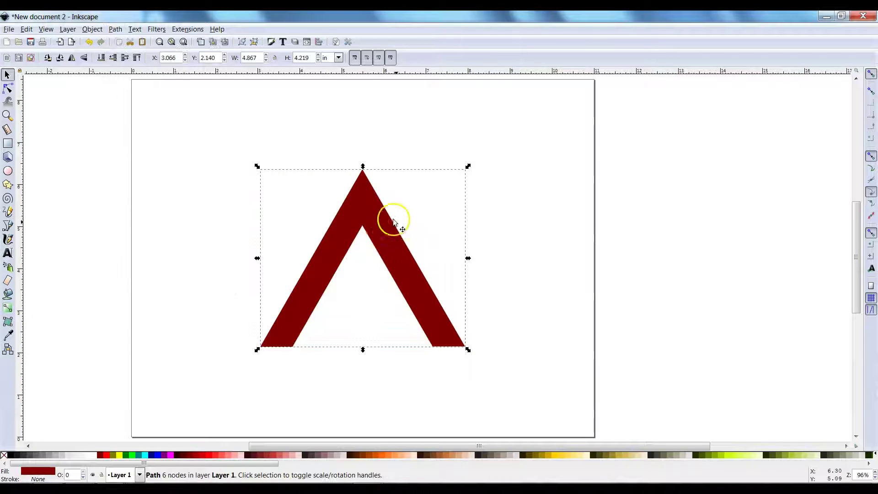
drag(402, 269, 425, 237)
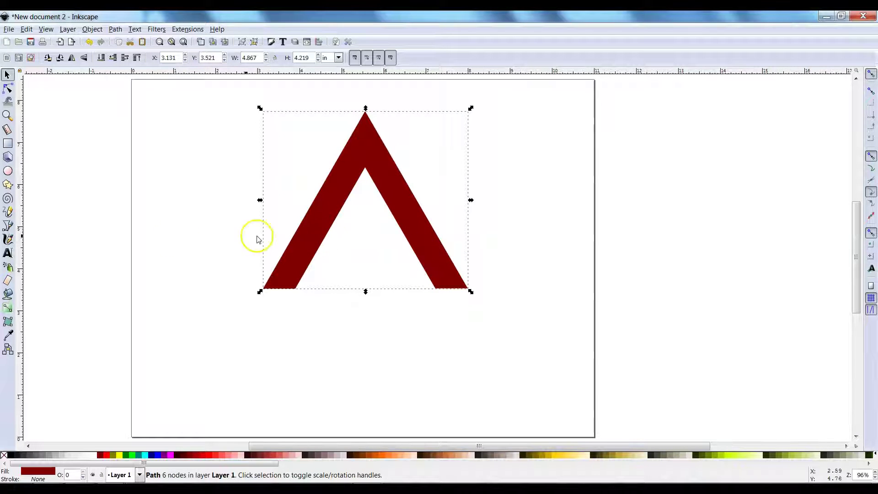
drag(325, 206, 328, 209)
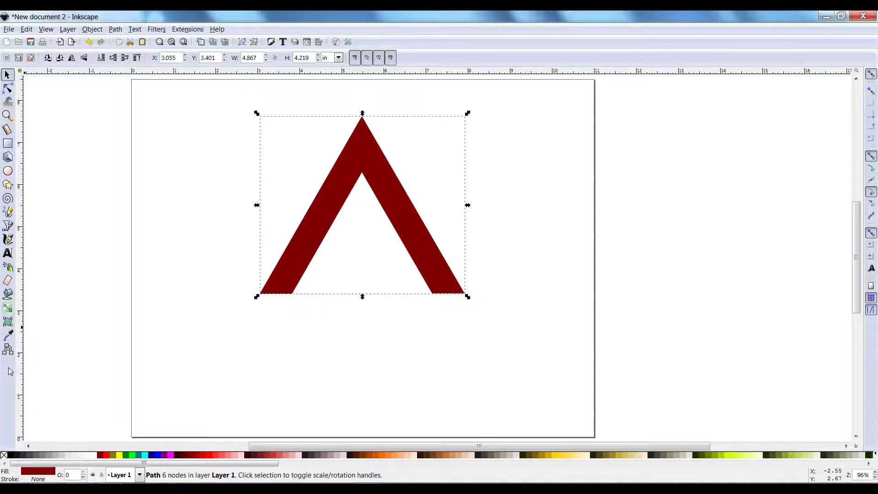
Drag a linear gradient across the chevron and make its end stop lime green
click(10, 309)
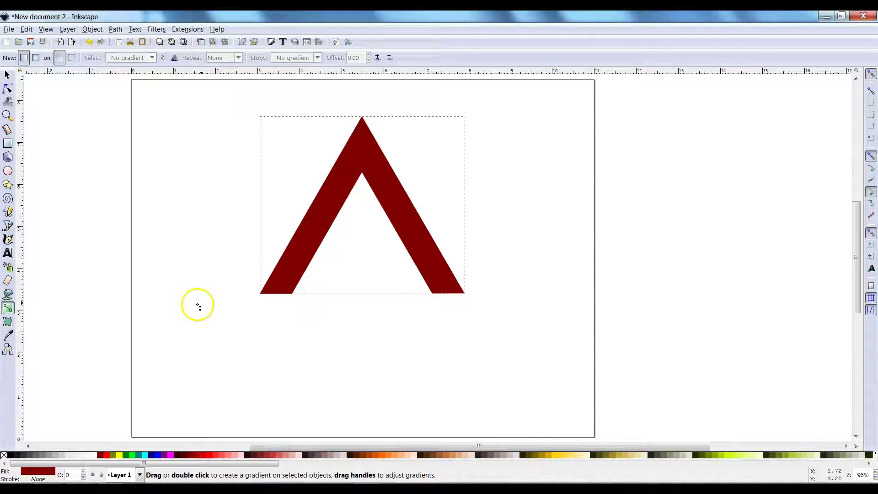
drag(286, 284, 392, 172)
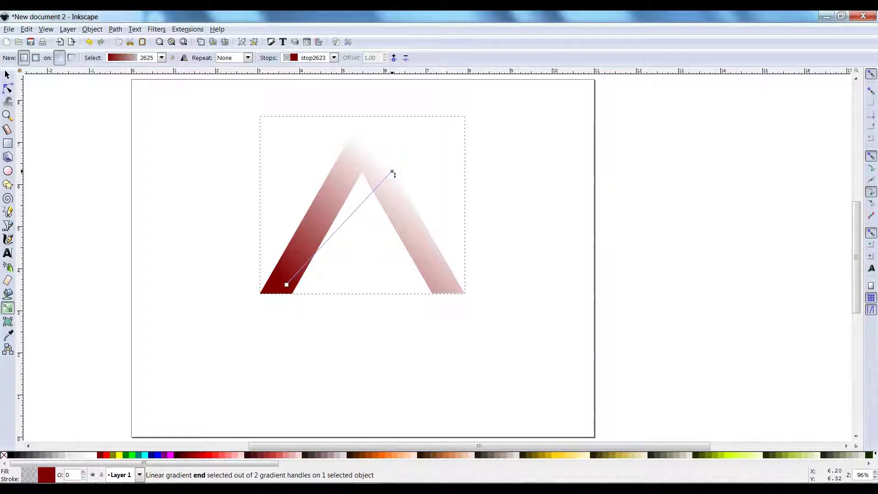
click(388, 201)
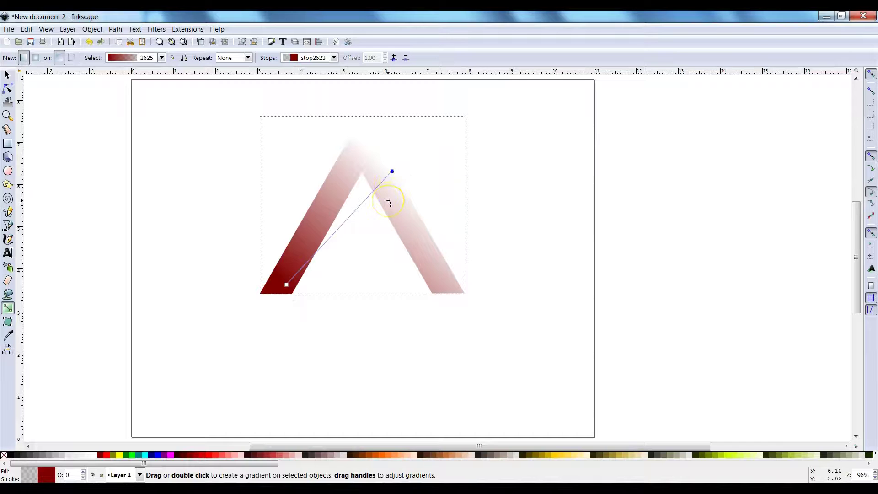
click(392, 172)
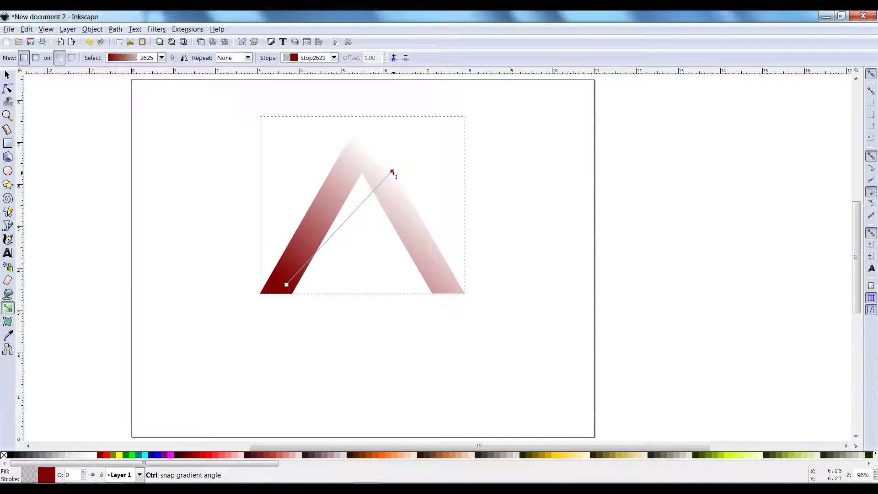
click(392, 172)
click(376, 247)
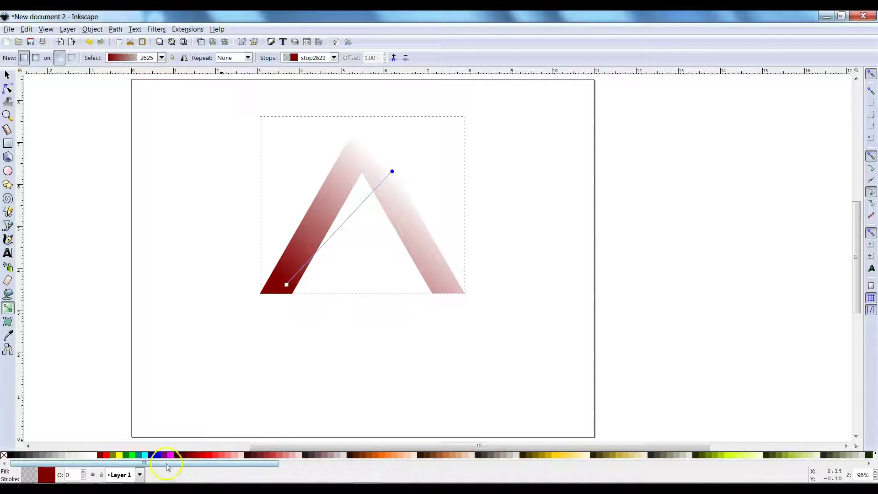
click(130, 455)
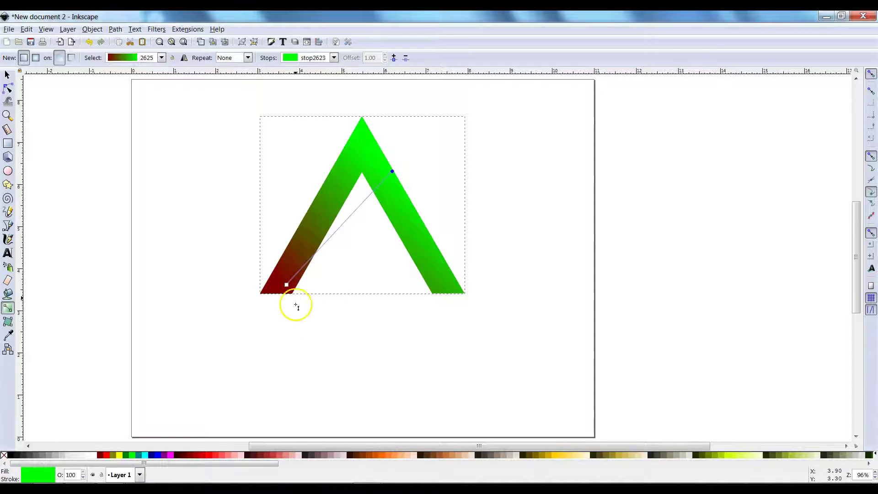
Set the gradient's lower-left start stop to very dark green #112B00
click(287, 285)
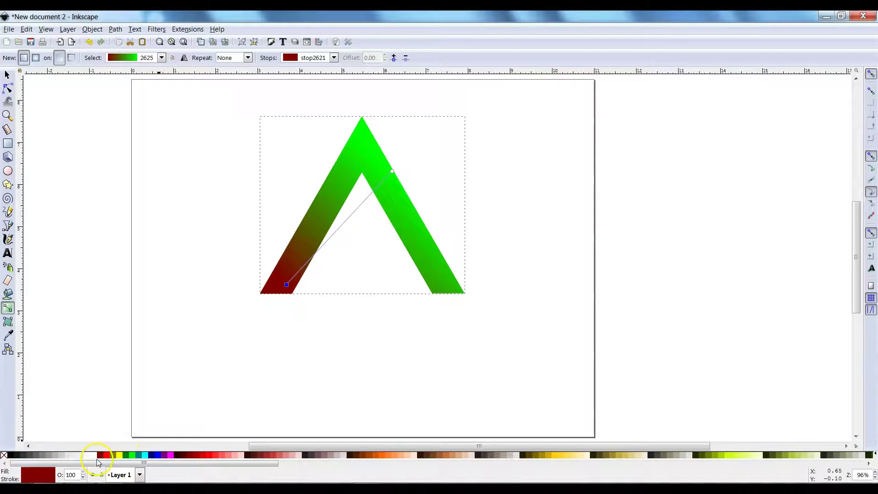
drag(112, 464, 306, 465)
click(250, 454)
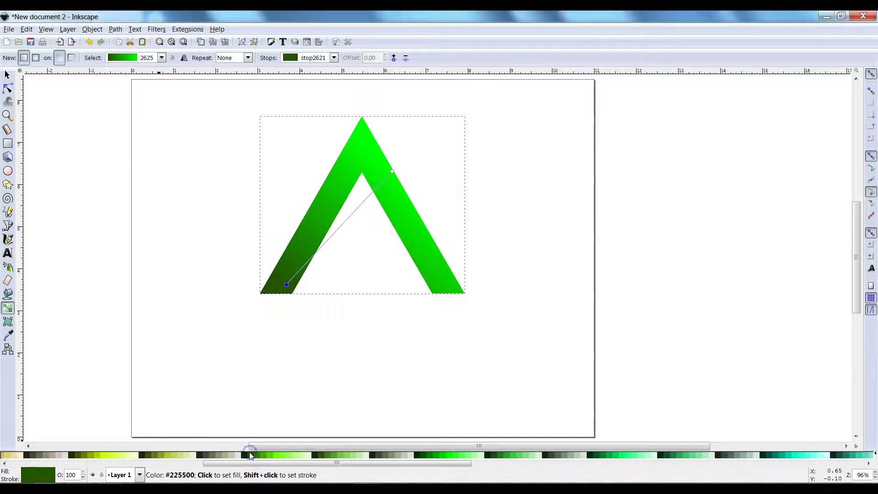
click(247, 455)
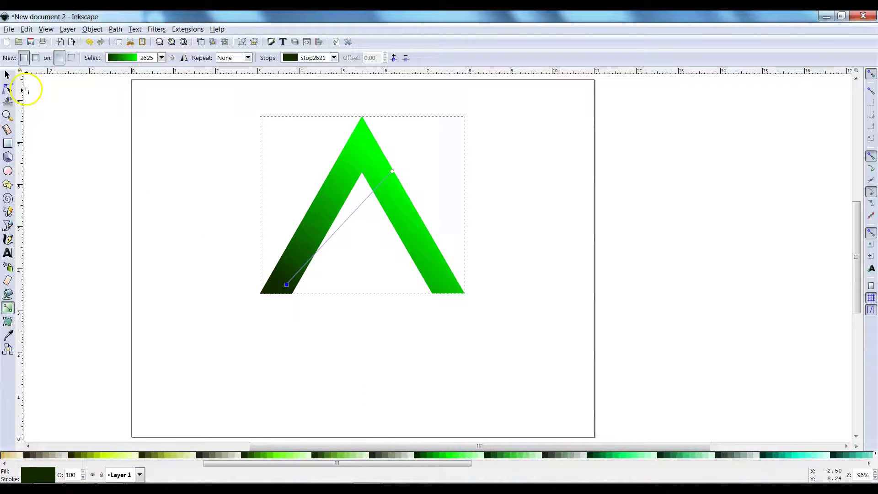
Duplicate the green gradient chevron in place from its context menu and reselect it
click(7, 75)
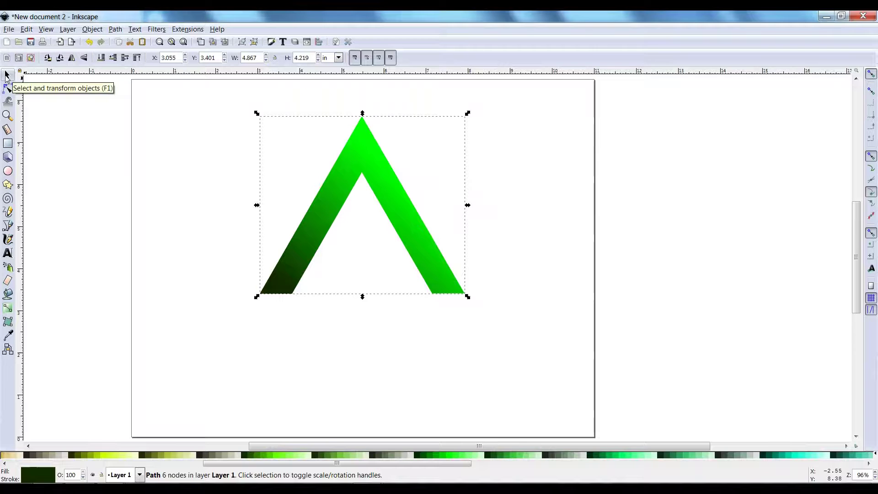
right_click(351, 154)
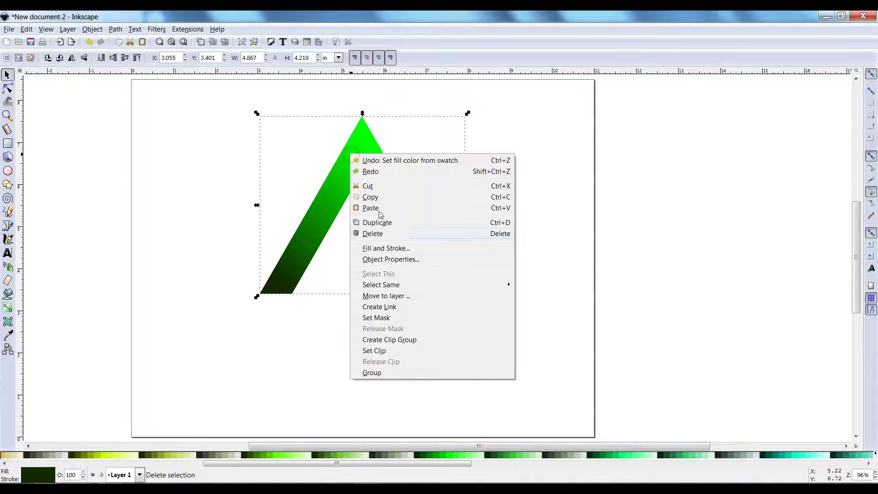
click(396, 224)
click(539, 223)
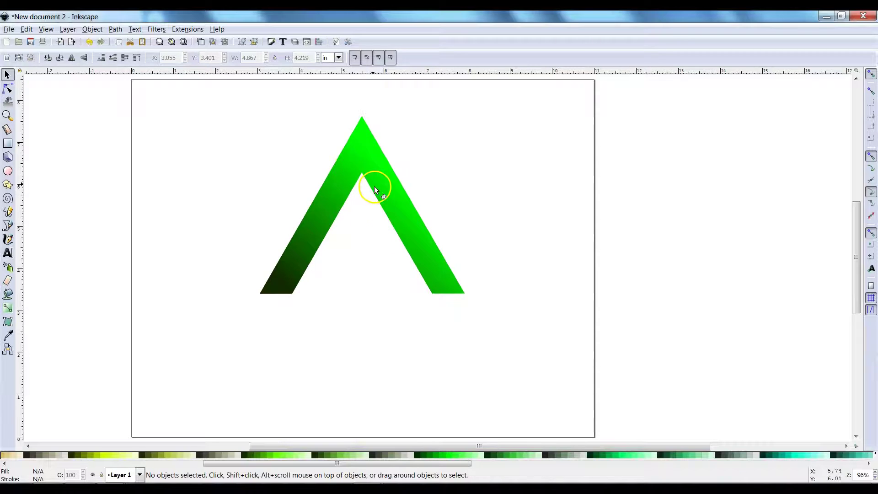
click(364, 149)
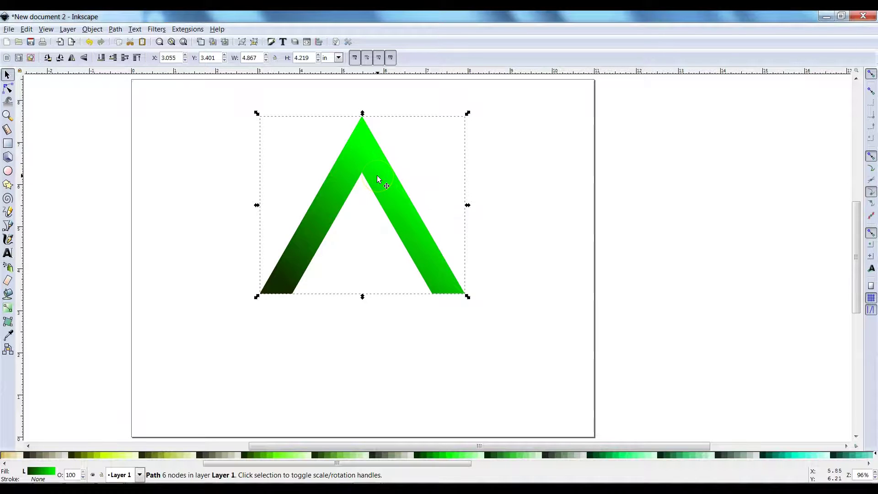
Duplicate the chevron, move the copy down-right and rotate it to exactly 120°
key(ctrl+d)
drag(377, 176, 572, 244)
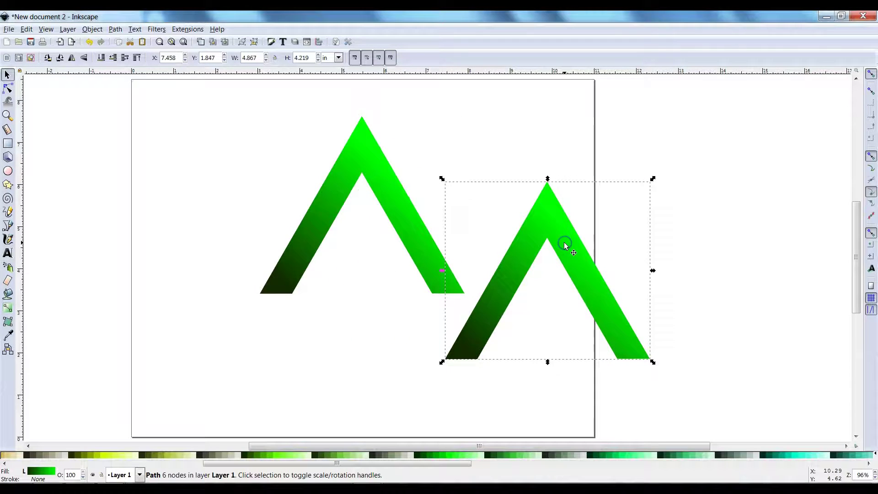
click(565, 246)
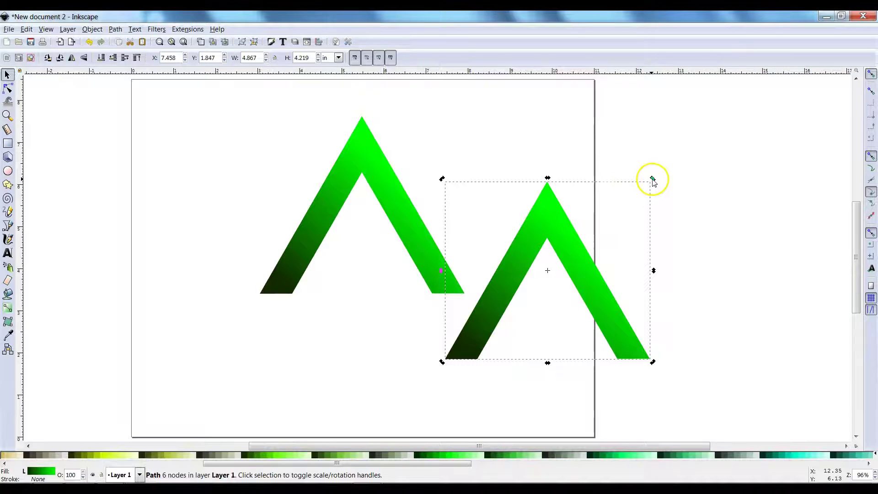
click(442, 178)
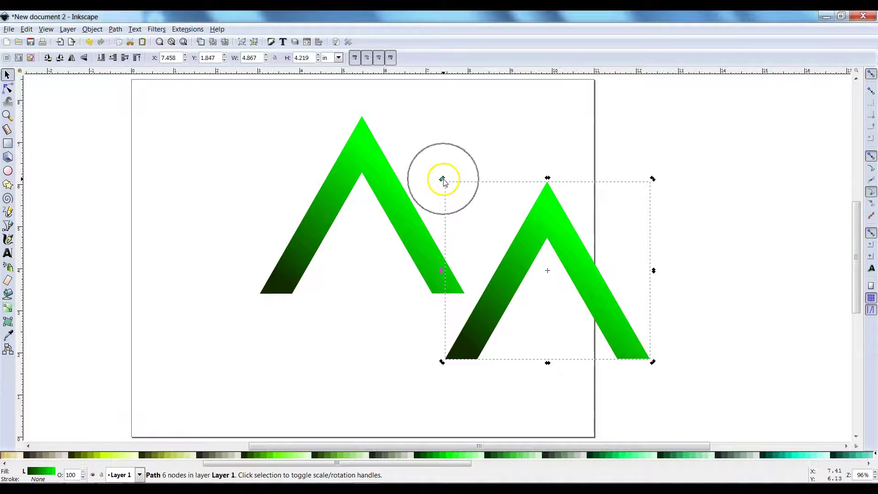
drag(654, 181, 567, 371)
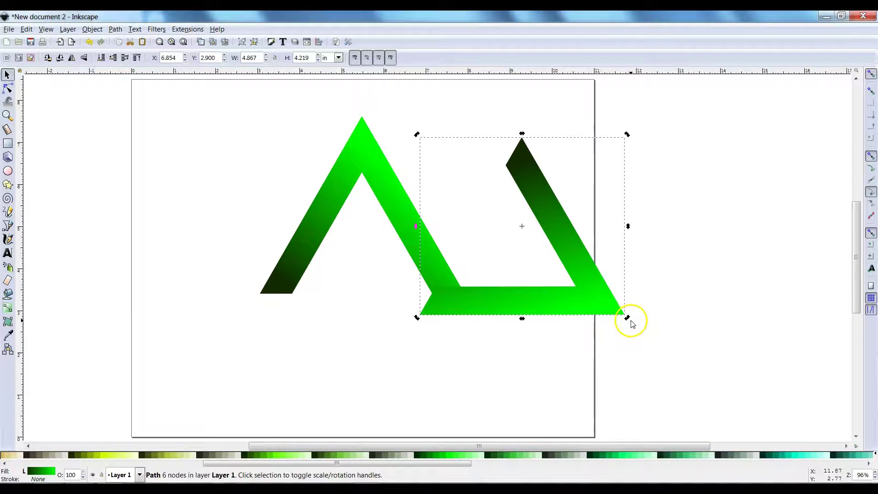
drag(626, 318, 626, 341)
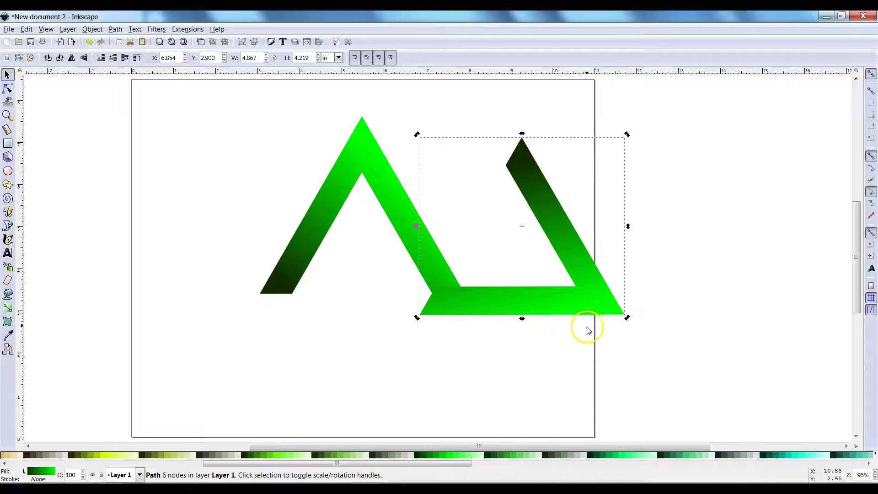
Fit the rotated copy against the first chevron and toggle snapping
drag(587, 301, 430, 341)
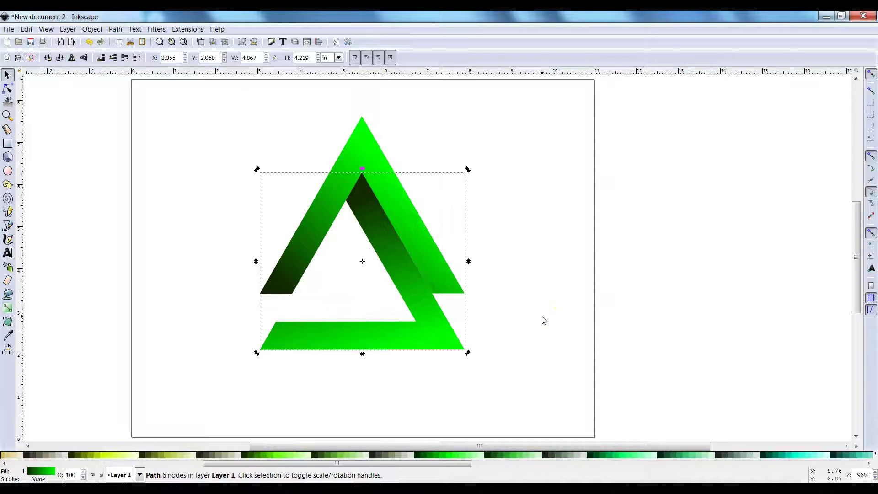
key(ctrl)
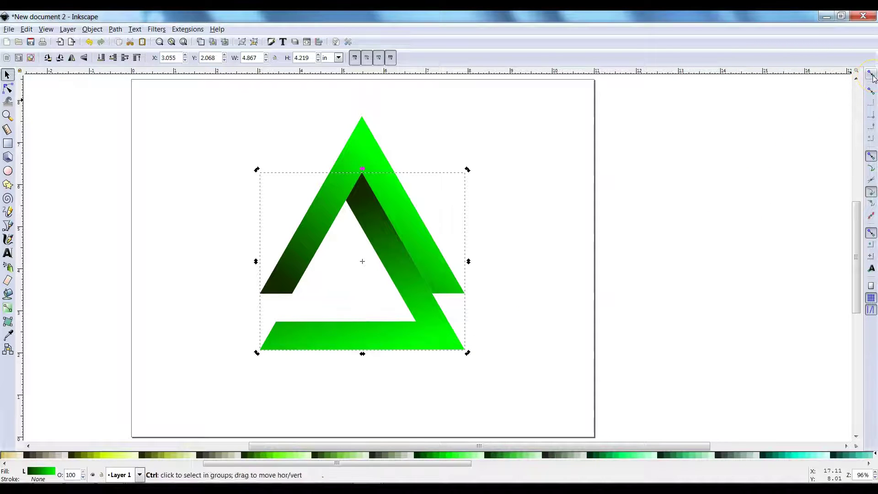
click(872, 75)
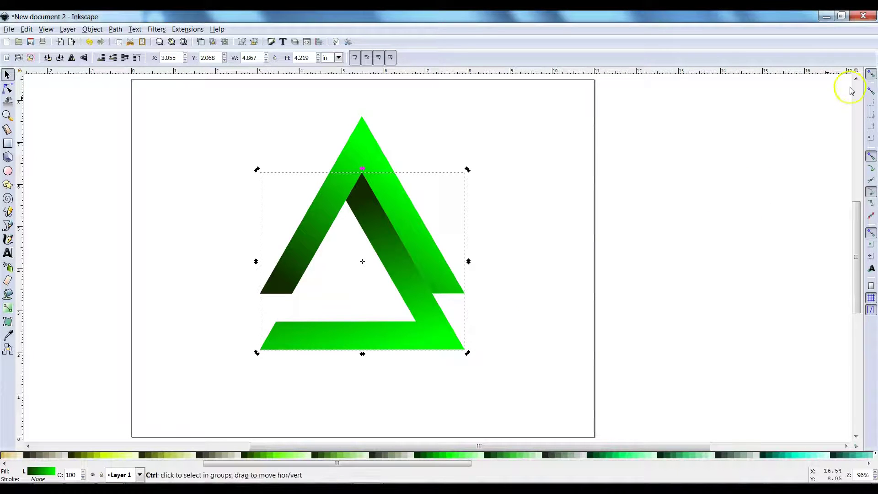
Duplicate the lower chevron, rotate the copy into a left arm and snap it onto the triangle
click(509, 344)
click(428, 339)
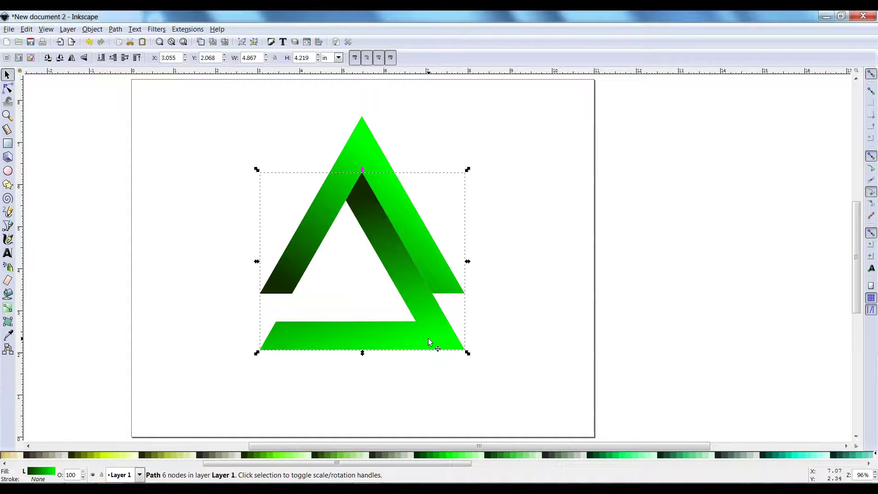
key(ctrl+d)
drag(428, 338, 215, 285)
click(213, 285)
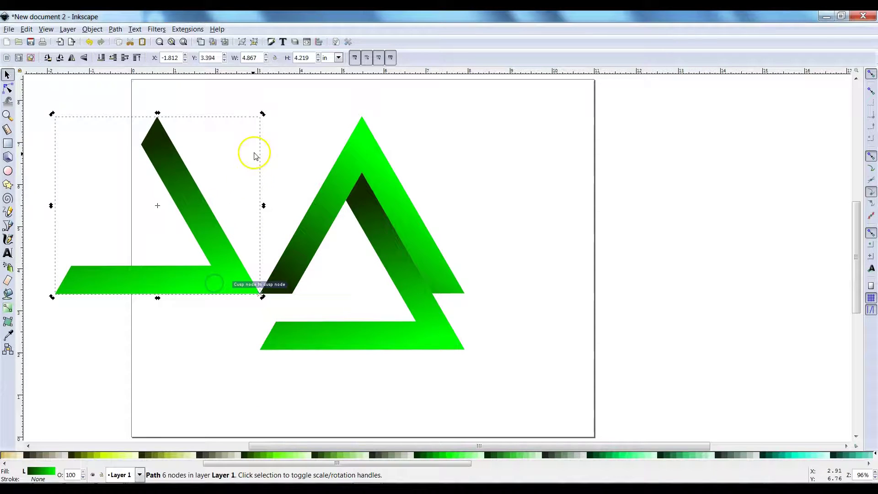
drag(261, 114, 185, 339)
drag(184, 235, 367, 313)
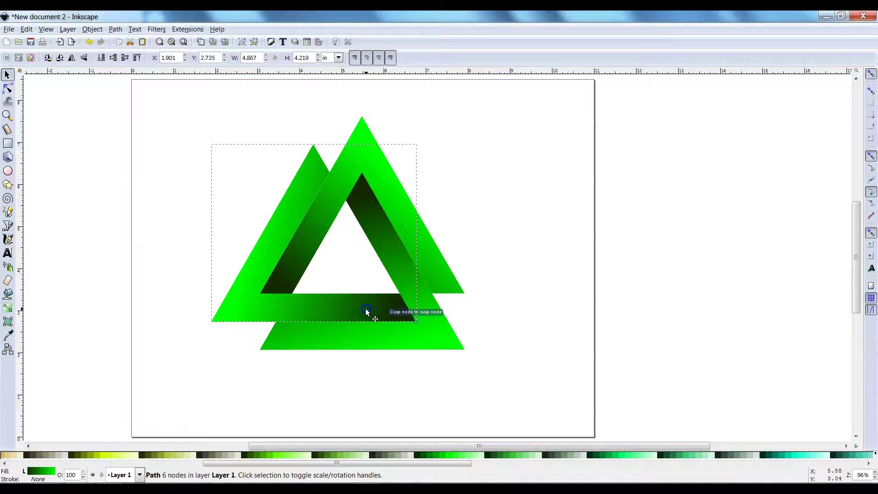
Deselect the pieces, then select the new left triangle piece
click(535, 270)
click(535, 271)
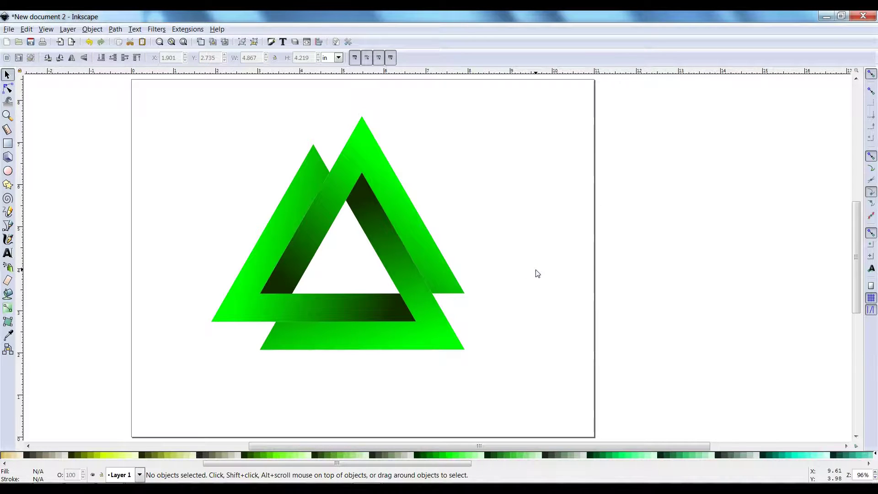
click(565, 276)
click(315, 178)
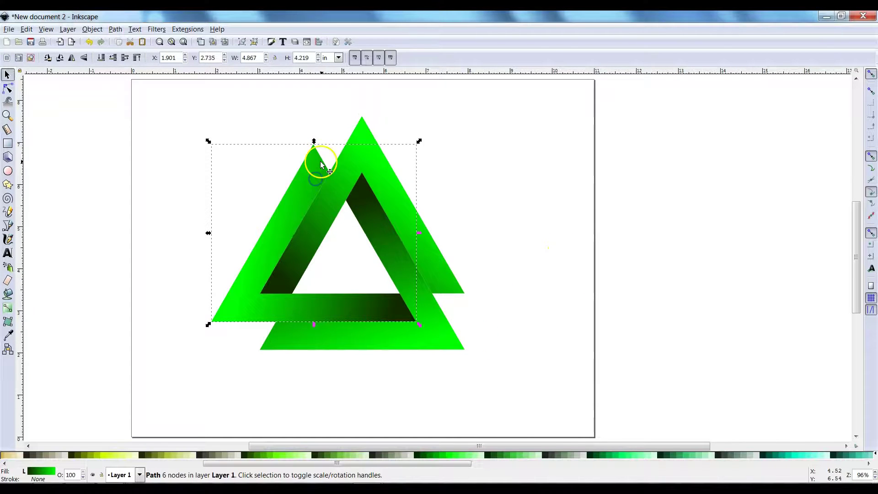
Drag the left piece's top nodes up so its arm meets the triangle's top apex
double_click(319, 177)
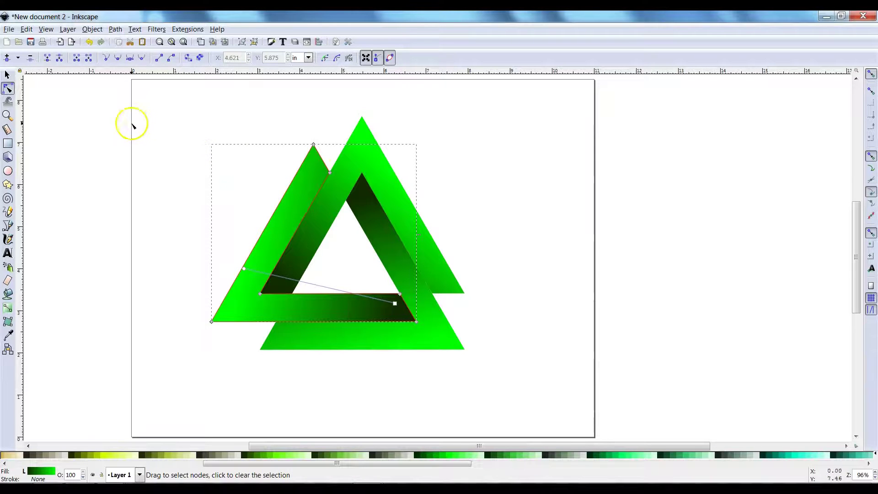
click(7, 75)
click(7, 88)
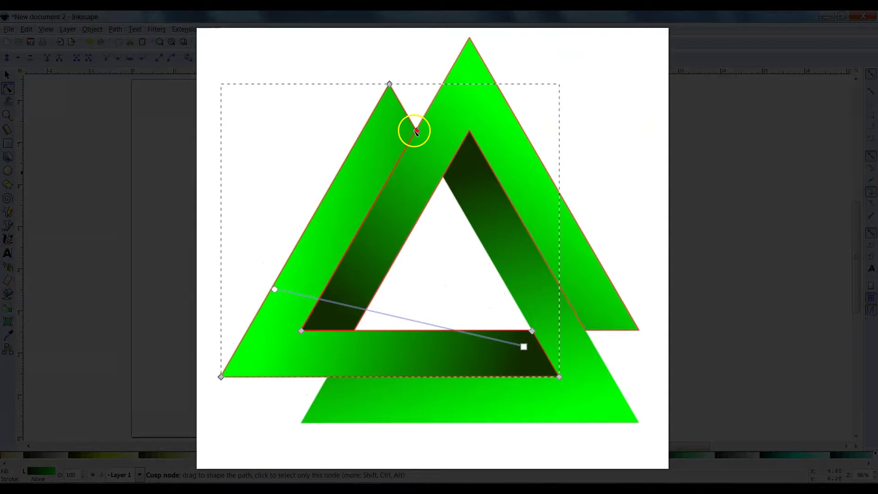
drag(415, 131, 471, 38)
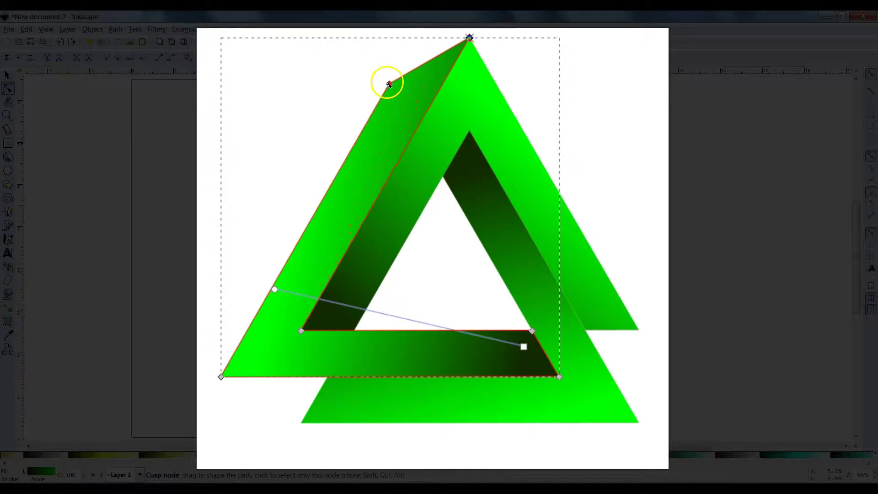
drag(388, 83, 418, 36)
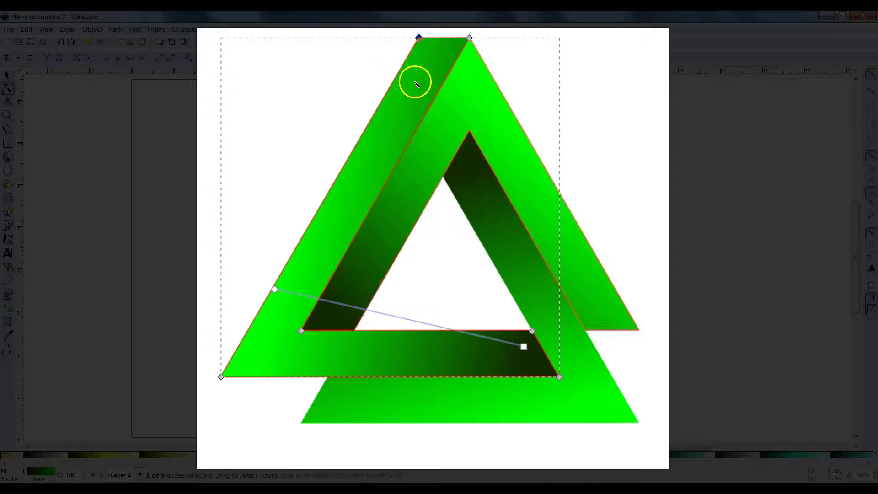
click(587, 79)
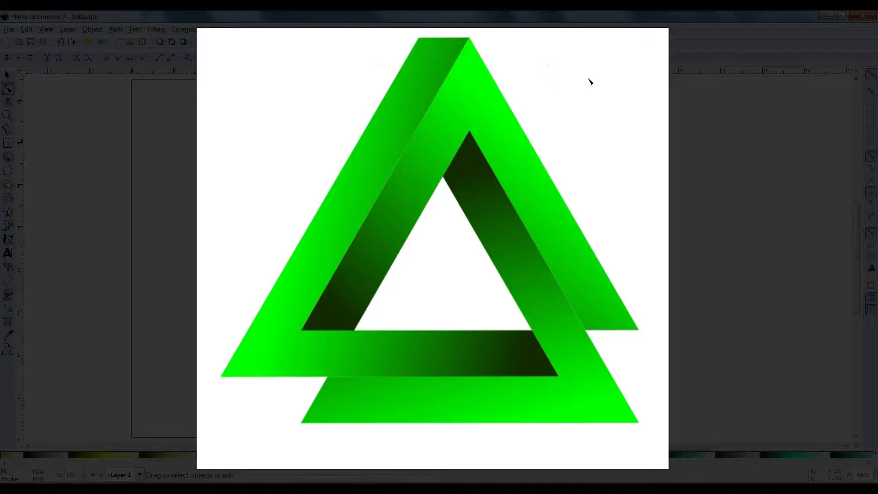
Drag the bottom band's lower-left nodes out to the corner, then pull the bottom node back to bevel it
click(425, 378)
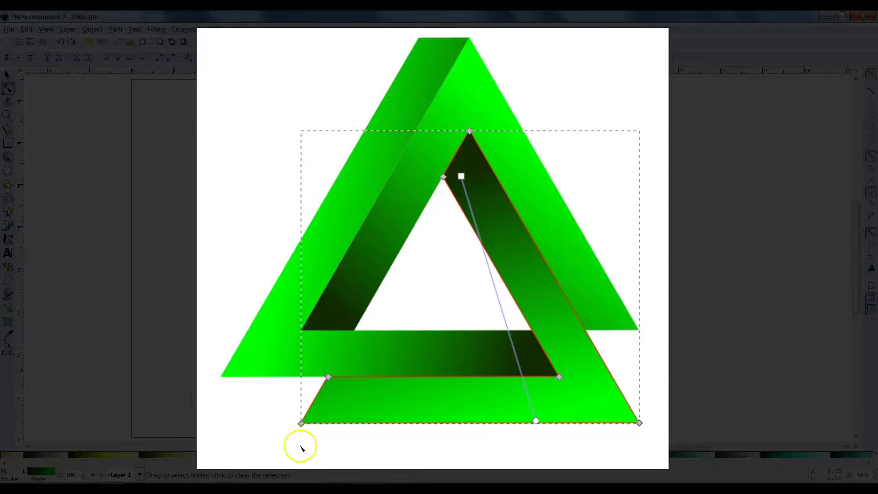
drag(334, 443, 298, 364)
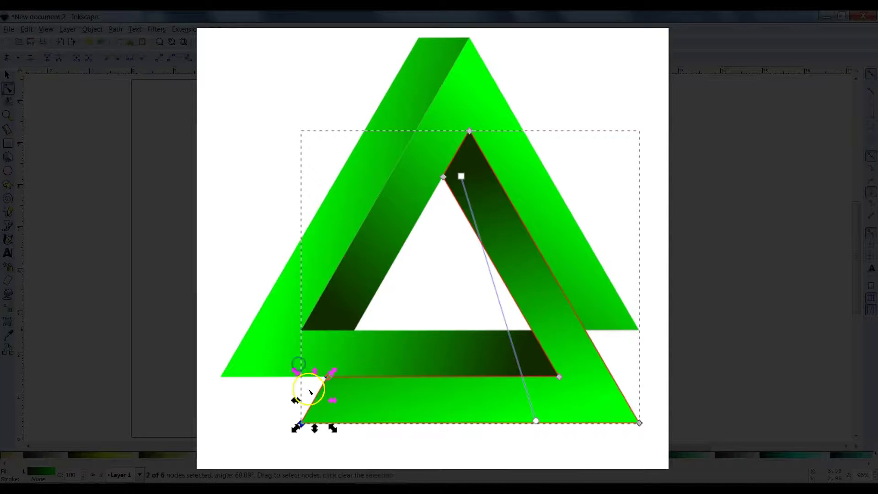
drag(361, 463, 285, 352)
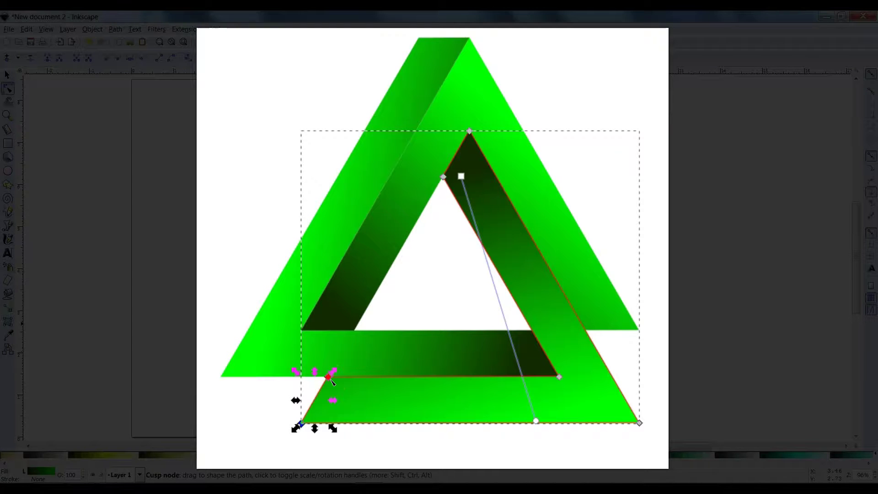
click(329, 377)
drag(331, 380, 226, 379)
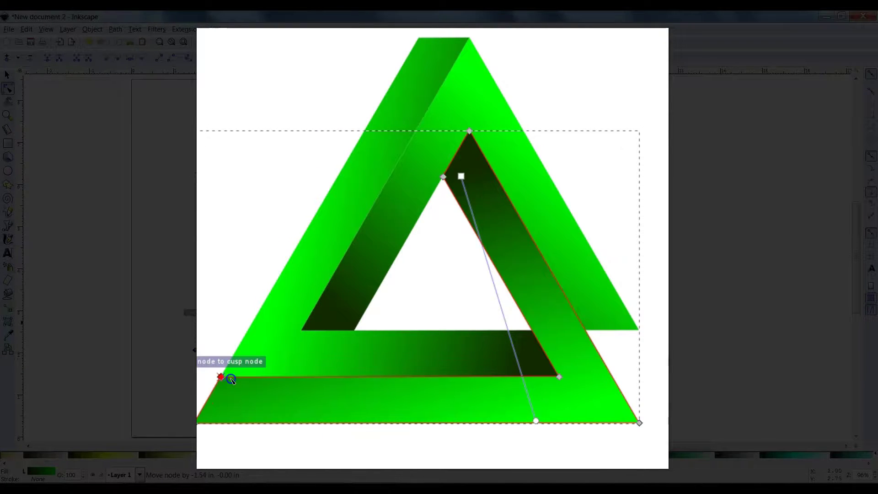
click(271, 450)
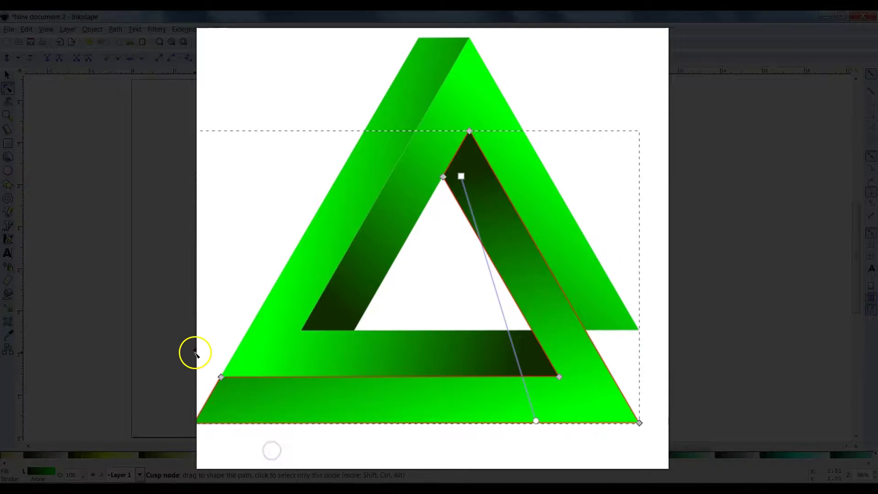
drag(198, 423, 260, 429)
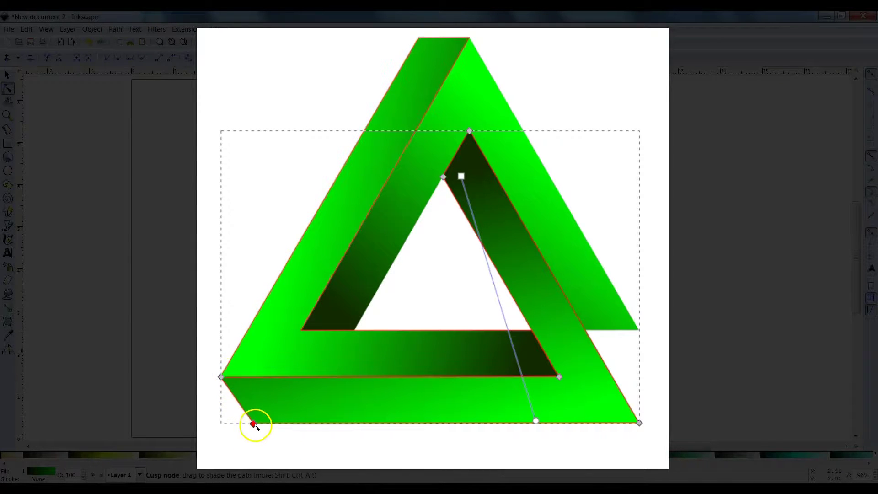
Drag the right arm's two bottom-right nodes outward to extend and bevel its lower end
click(602, 321)
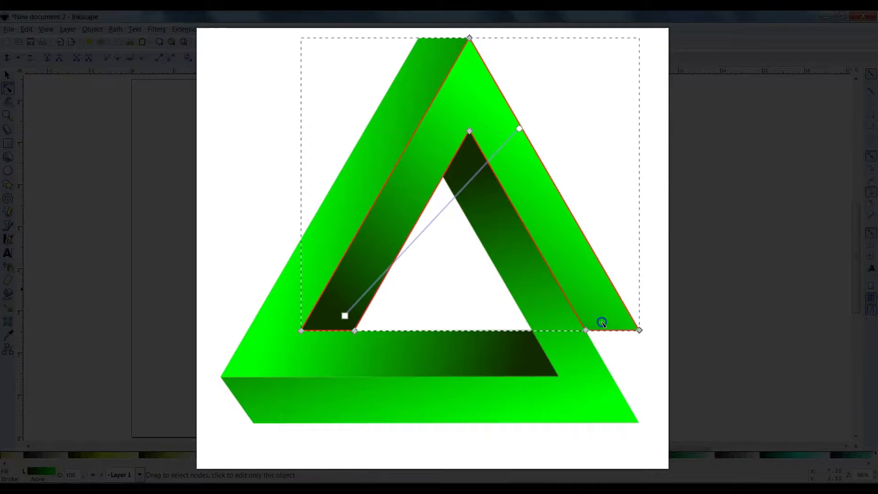
drag(661, 366, 628, 368)
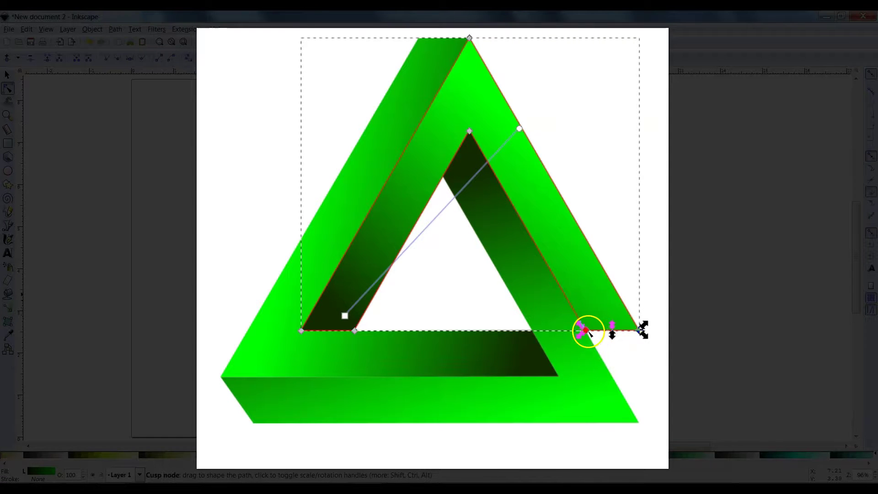
drag(584, 330, 483, 324)
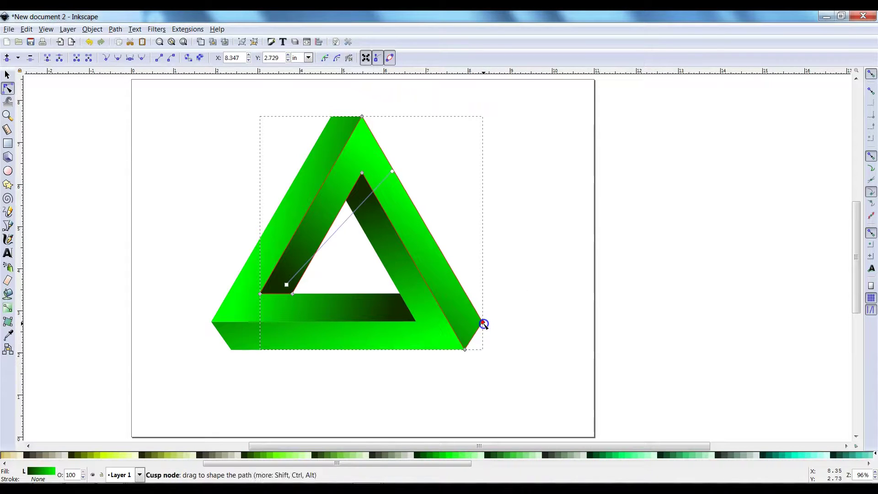
click(511, 295)
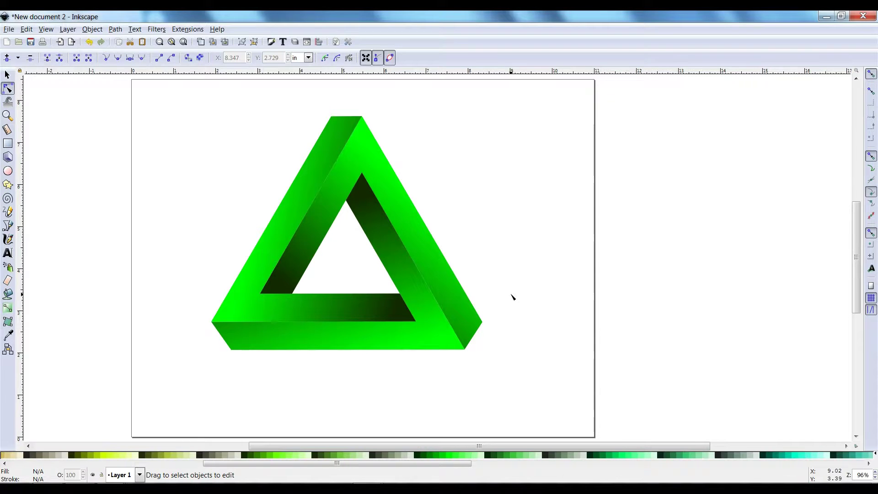
Group all three chevron pieces and scale the group up to about 6.72 × 5.79 in
click(6, 73)
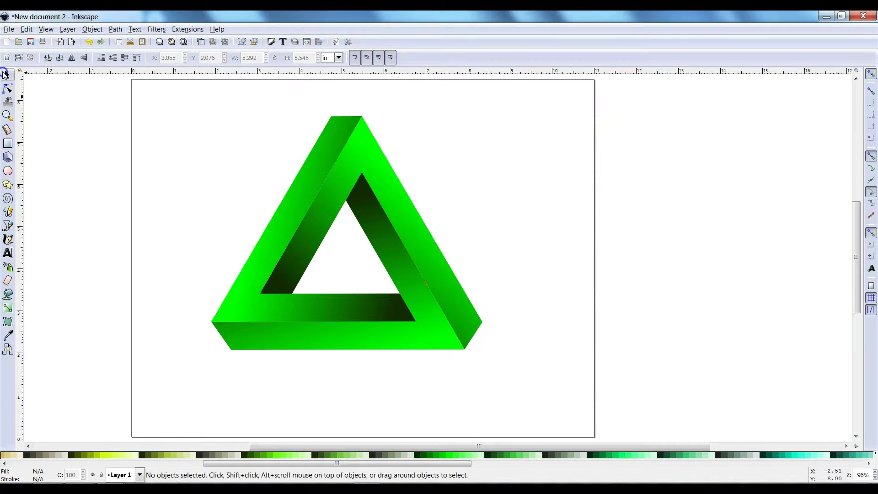
drag(172, 92, 541, 386)
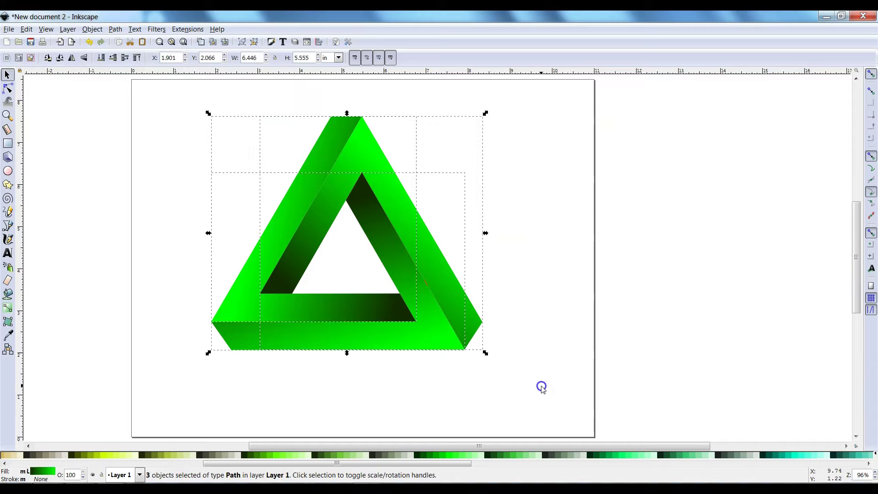
drag(481, 320, 500, 322)
right_click(500, 322)
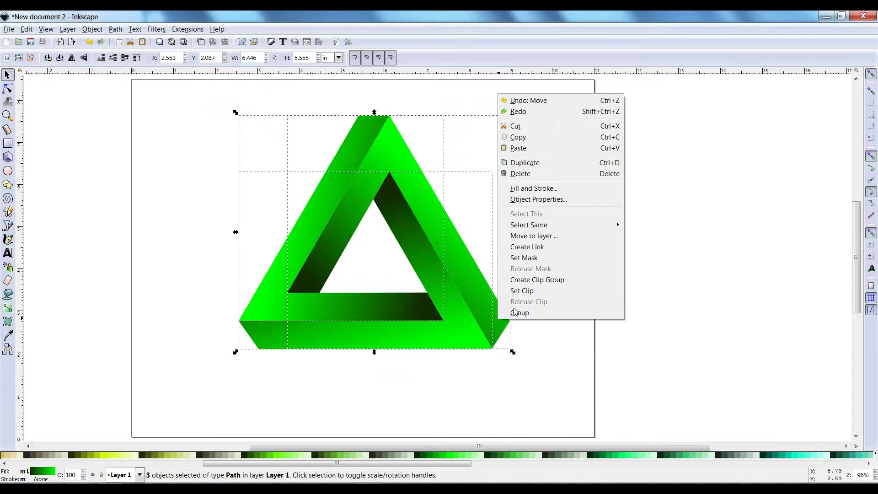
click(517, 352)
key(ctrl+g)
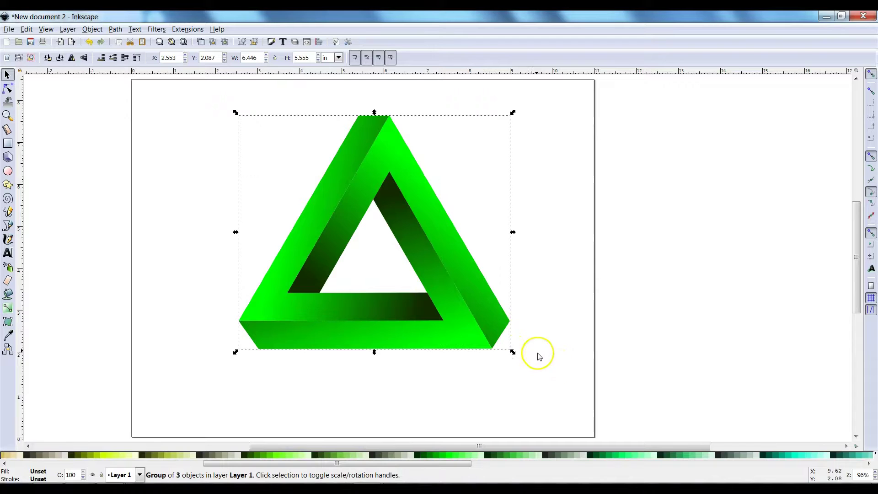
drag(513, 113, 582, 104)
Move the grouped triangle to X 2.303, Y 1.631 in, nearer the page centre
click(525, 283)
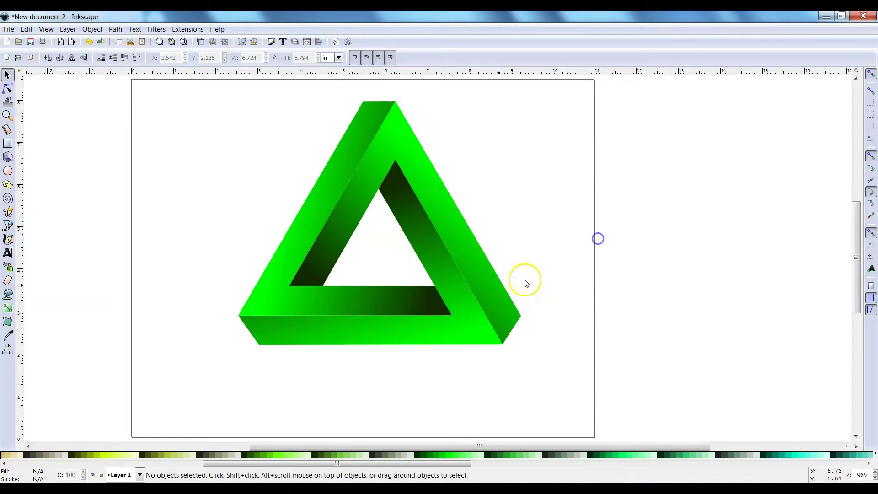
drag(492, 287, 529, 322)
drag(498, 262, 455, 238)
click(594, 228)
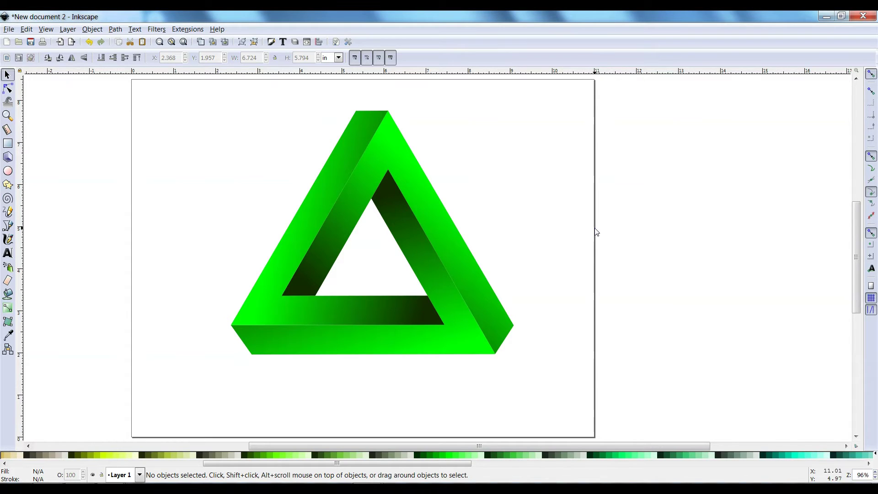
click(91, 43)
drag(338, 223, 335, 238)
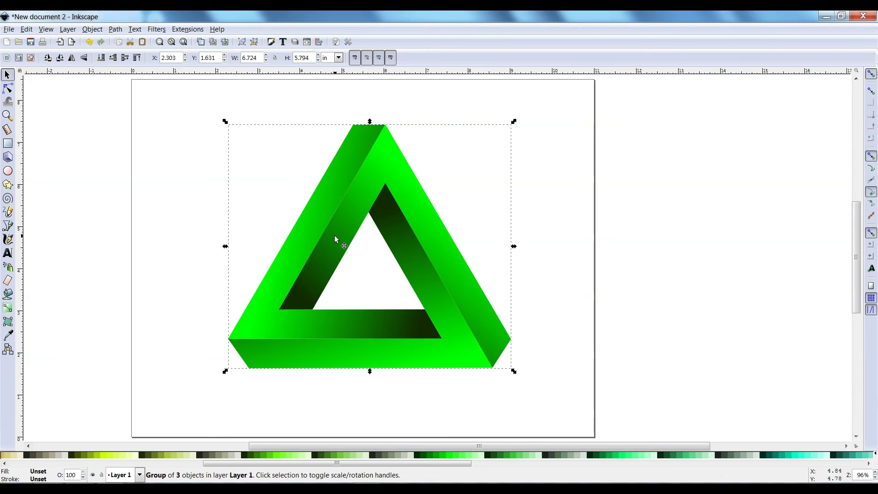